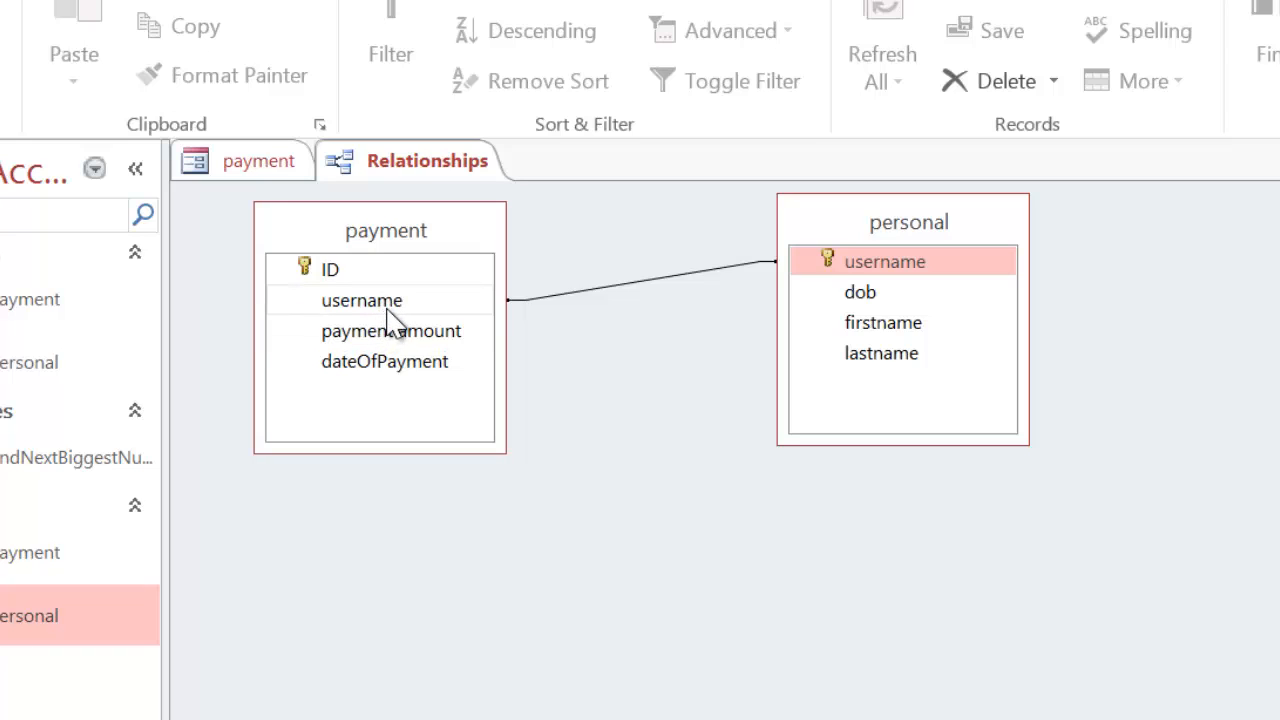
# Close the Relationships layout and save its changes
pyautogui.rightClick(403, 166)
pyautogui.click(459, 225)
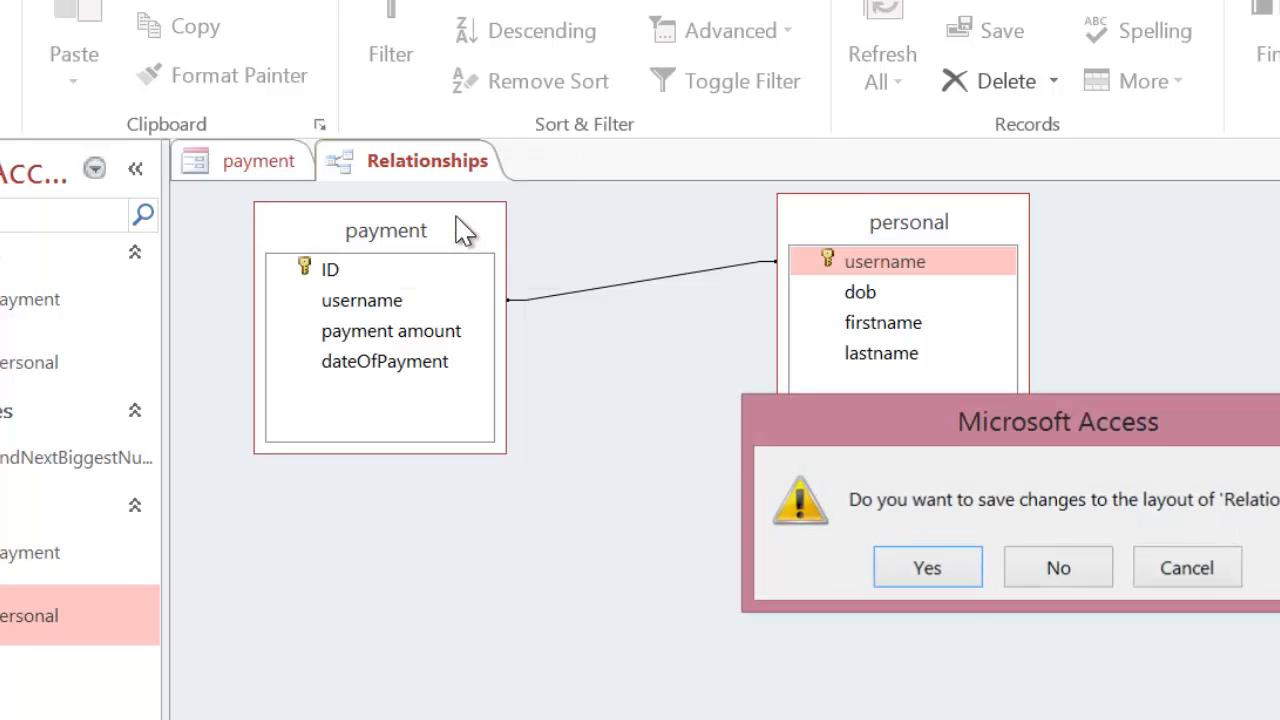
pyautogui.click(943, 578)
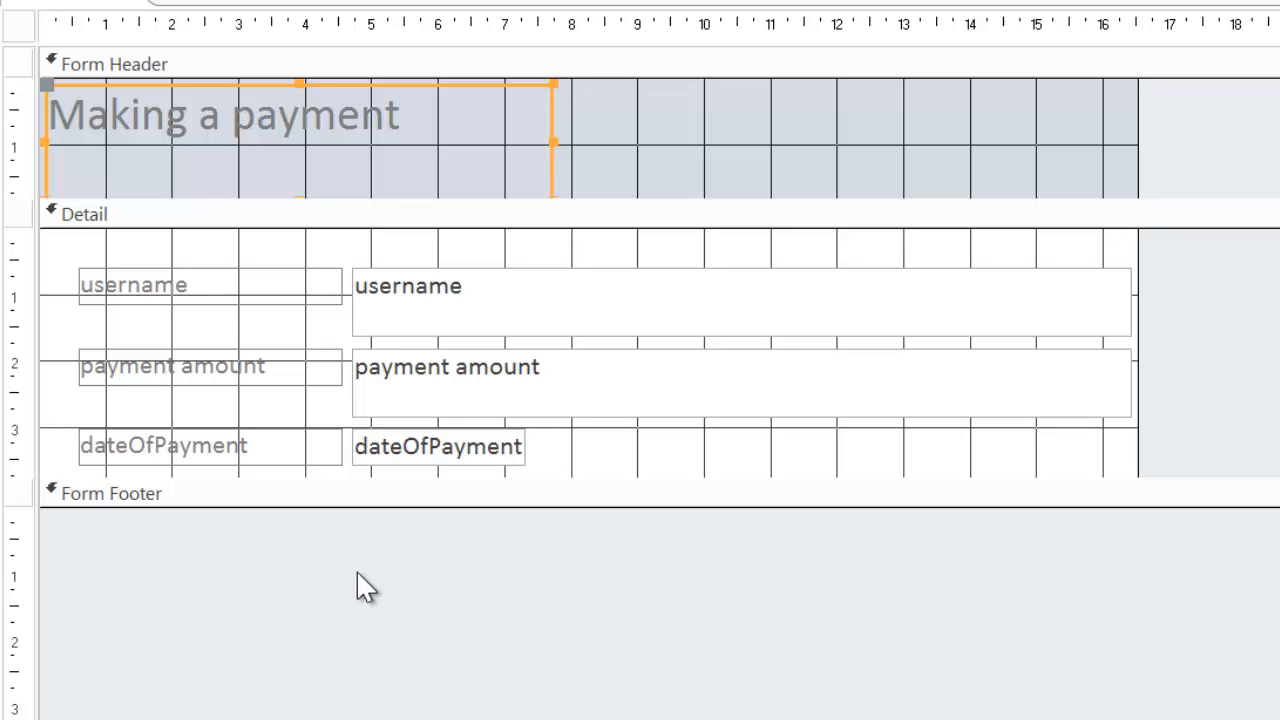
# Test the payment form's username field with the entry hsuhsudhsd, clear it and return to the form's design
pyautogui.press('F5')
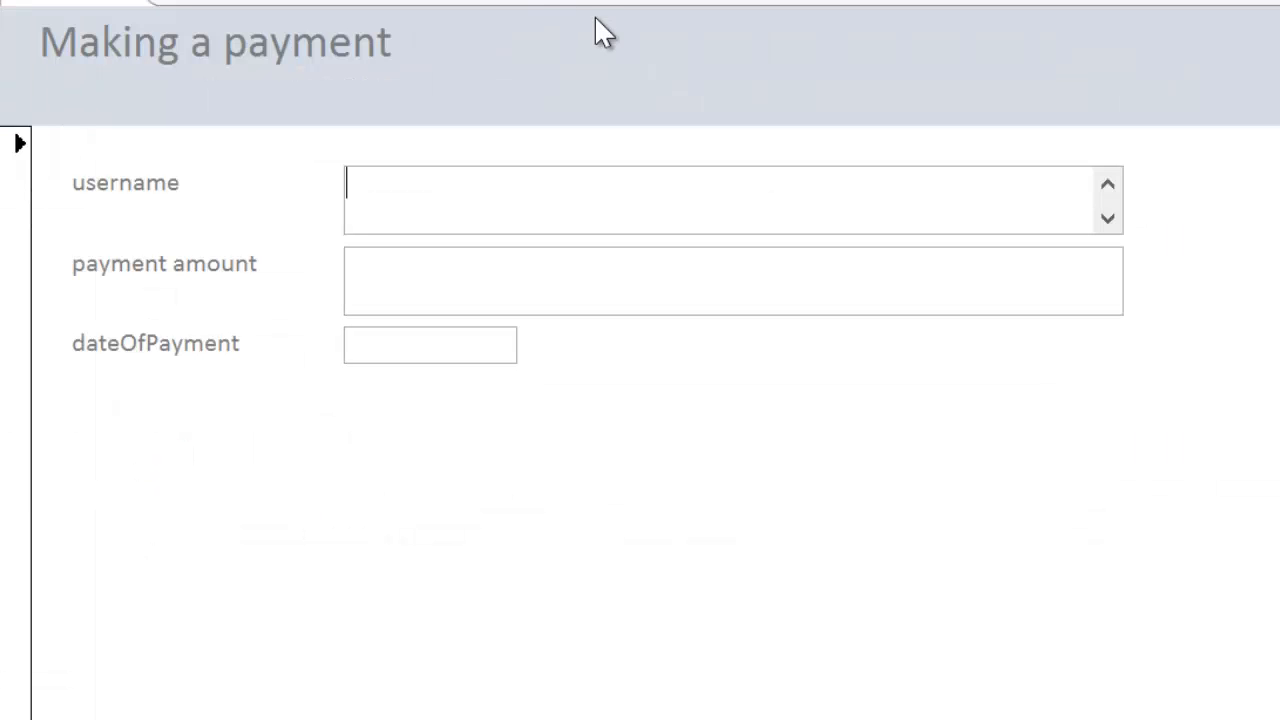
pyautogui.write('hsuhsudhsd')
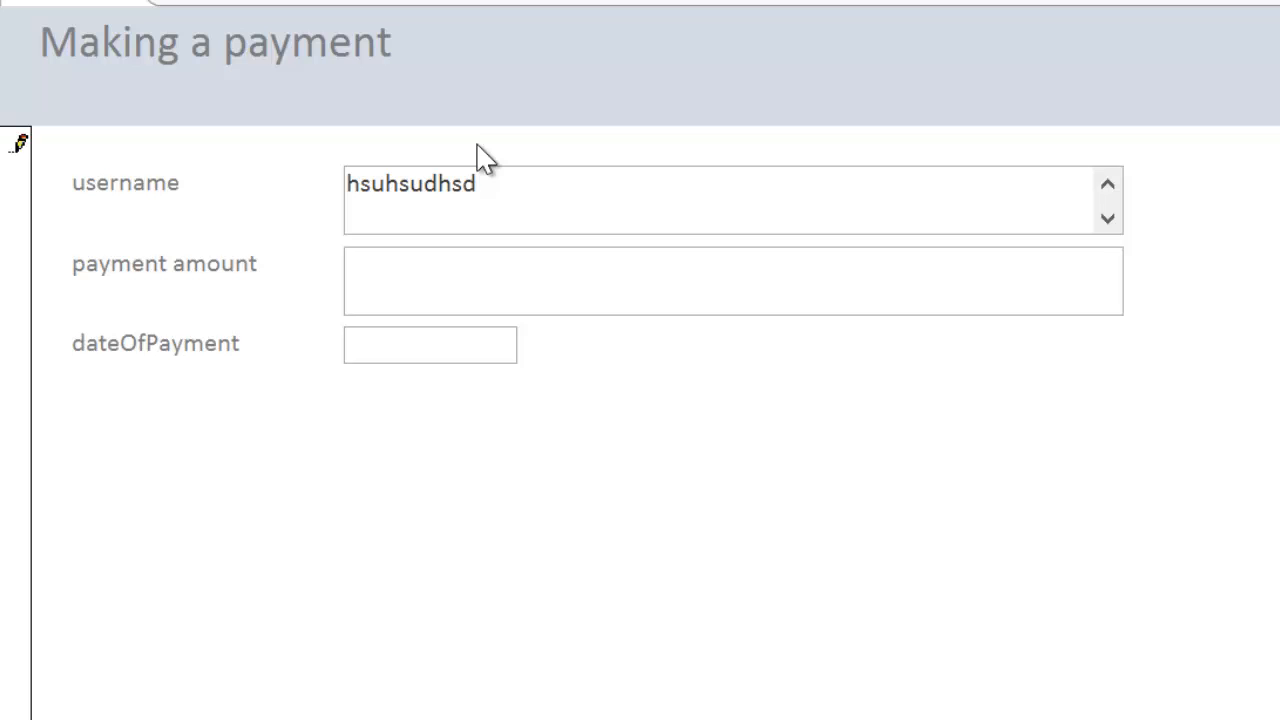
pyautogui.press('BackSpace')
pyautogui.press('BackSpace')
pyautogui.press('BackSpace')
pyautogui.press('BackSpace')
pyautogui.press('BackSpace')
pyautogui.press('BackSpace')
pyautogui.press('BackSpace')
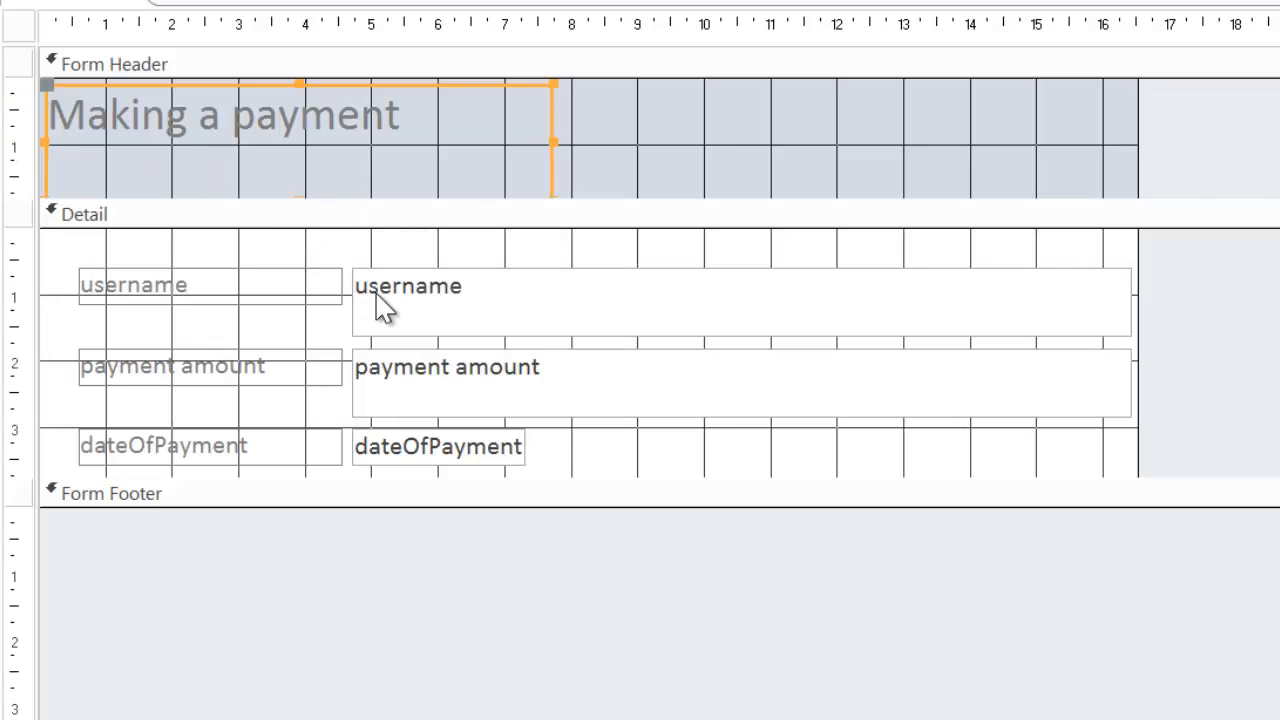
# Replace the username text box in the Detail section with a combo box about 8 ruler units wide above the payment amount field
pyautogui.click(402, 296)
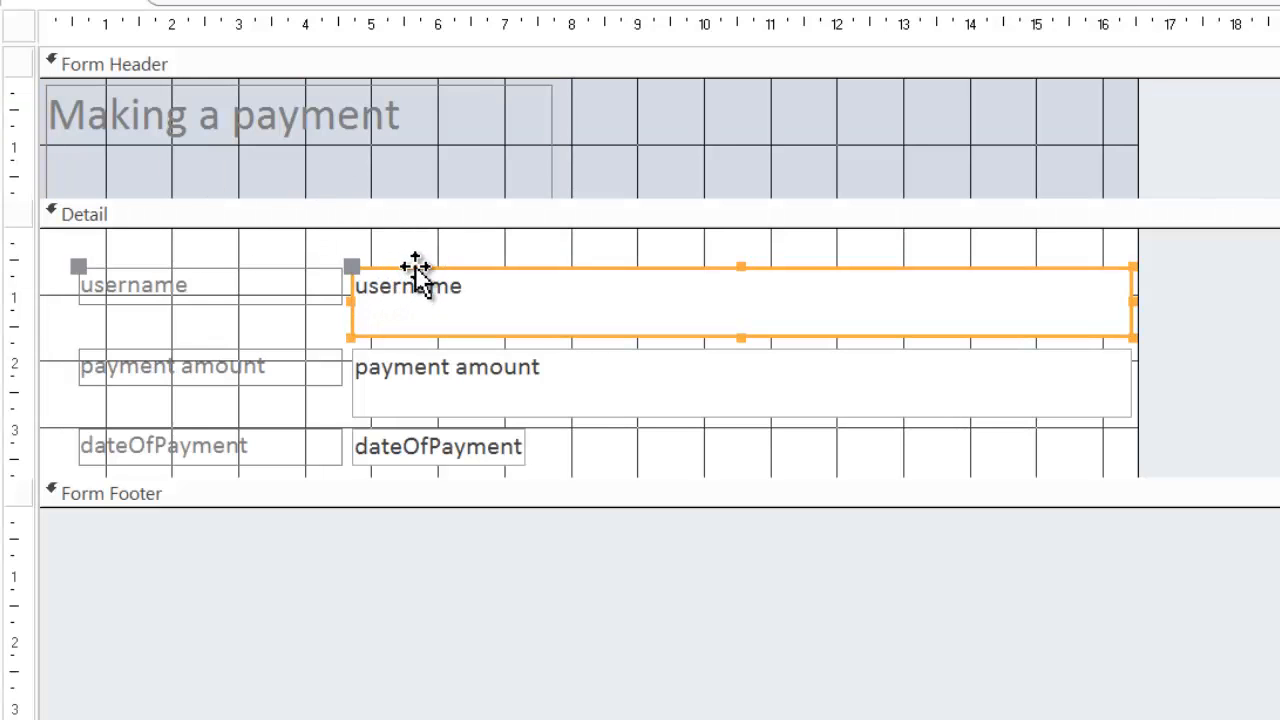
pyautogui.press('Delete')
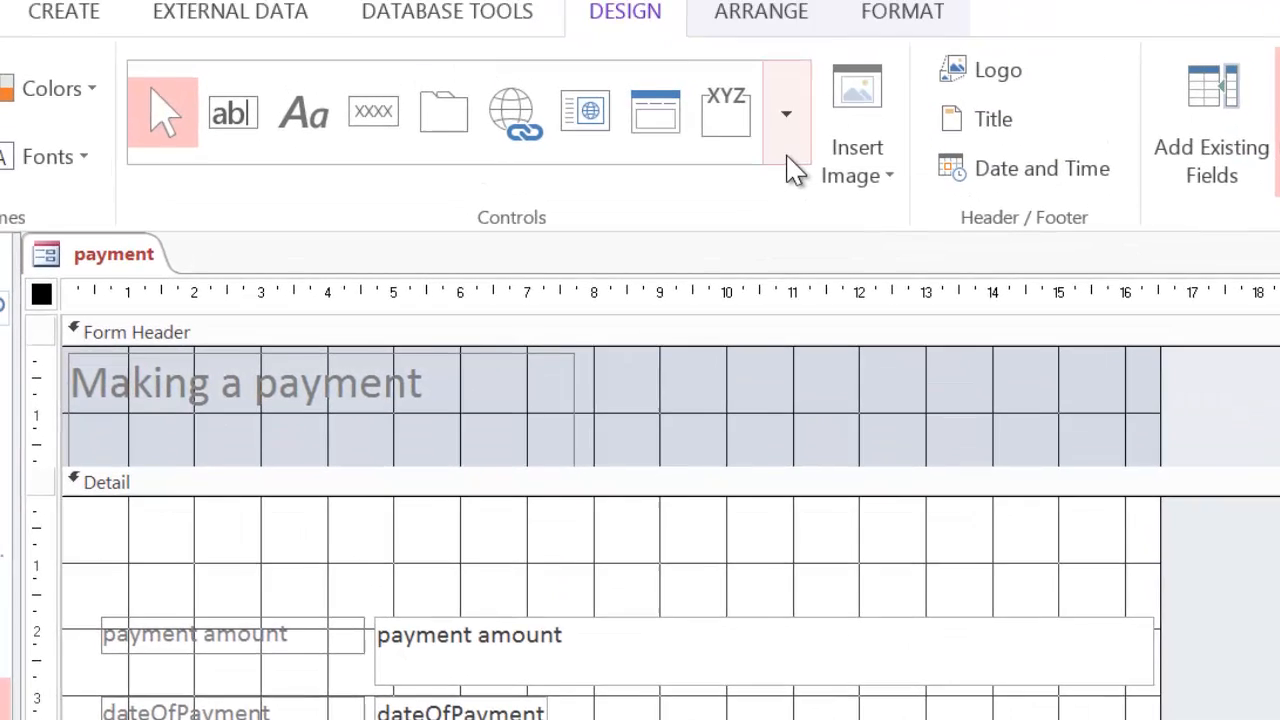
pyautogui.click(795, 167)
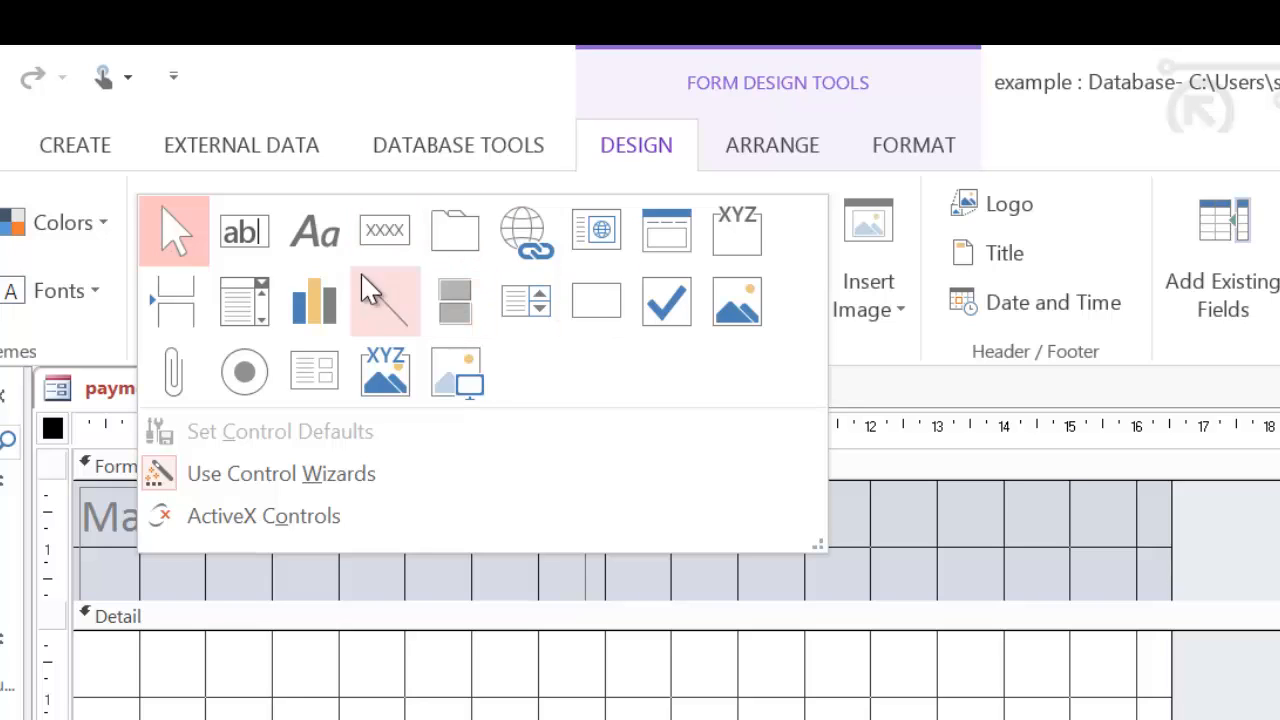
pyautogui.click(242, 296)
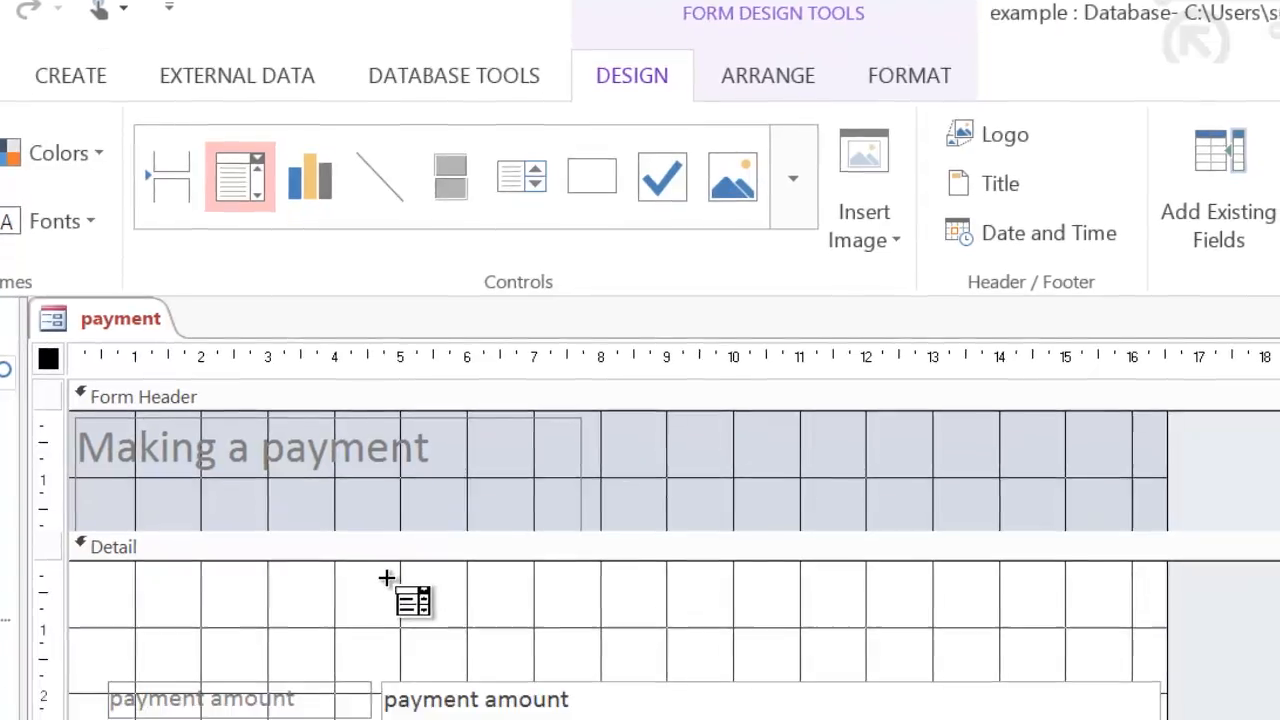
pyautogui.moveTo(392, 650); pyautogui.dragTo(832, 696)
# Have the combo box get its values from another table or query, using the personal table
pyautogui.moveTo(806, 279); pyautogui.dragTo(894, 277)
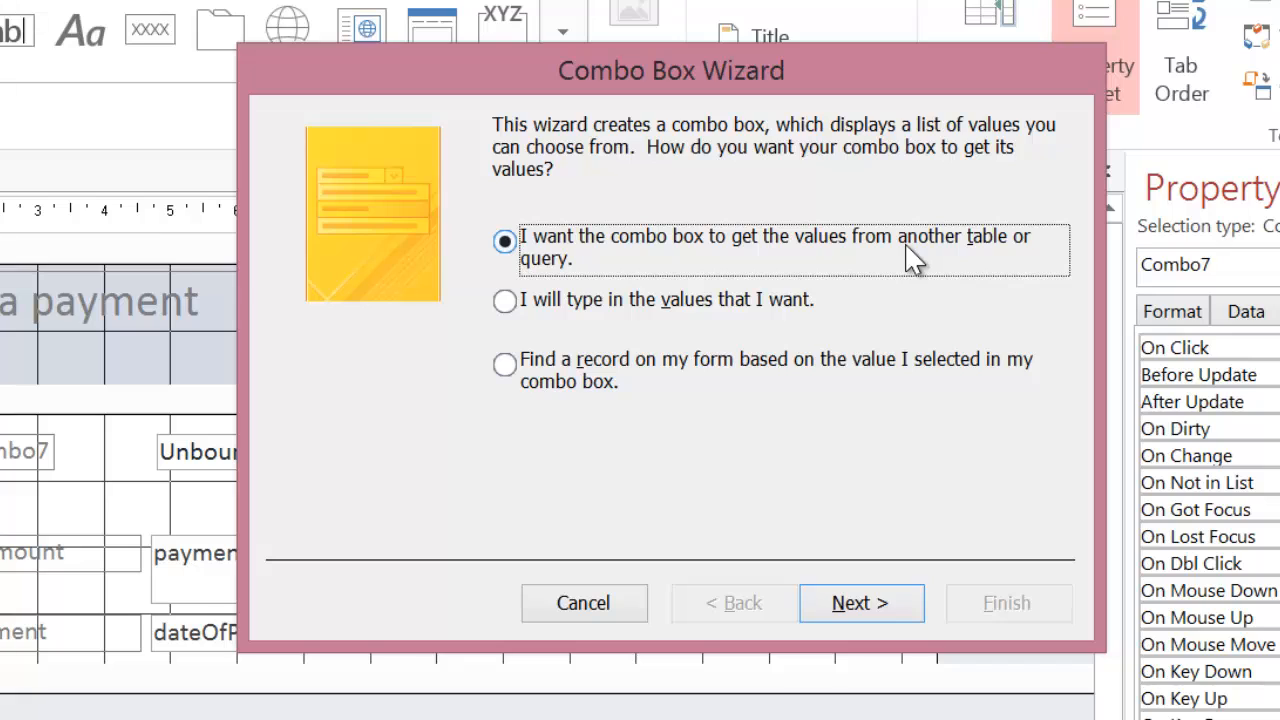
pyautogui.click(870, 612)
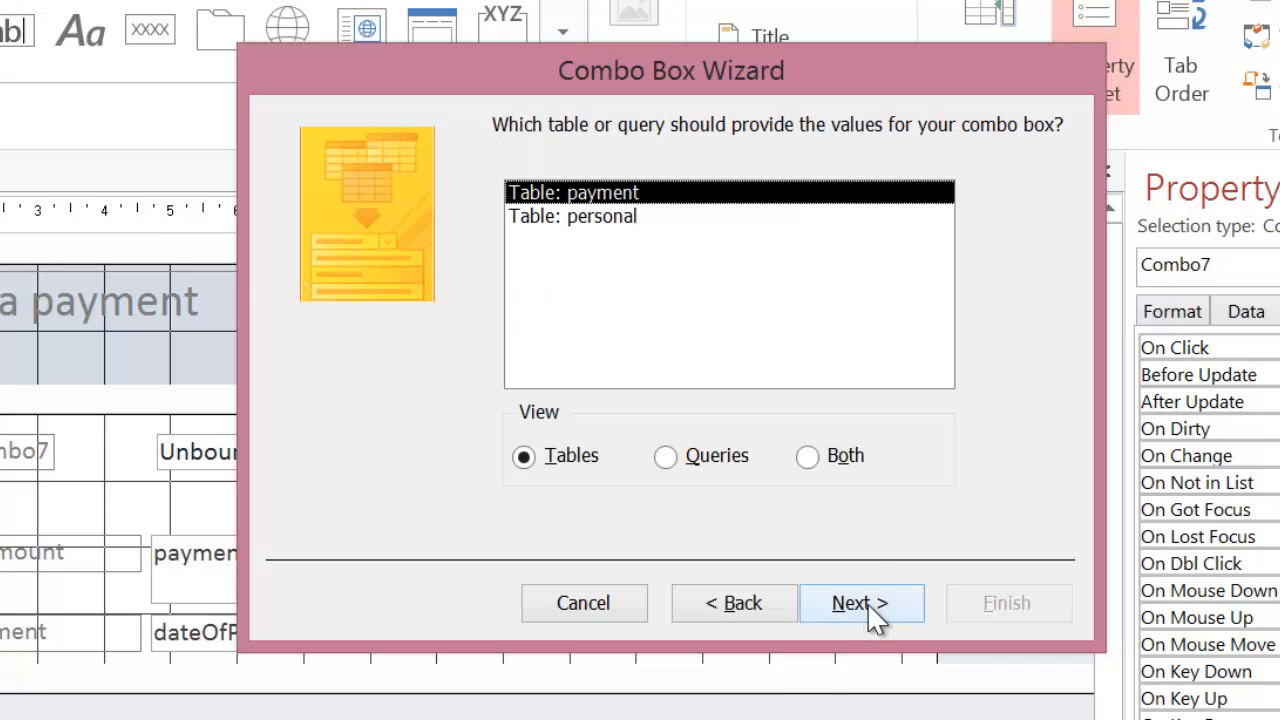
pyautogui.click(620, 225)
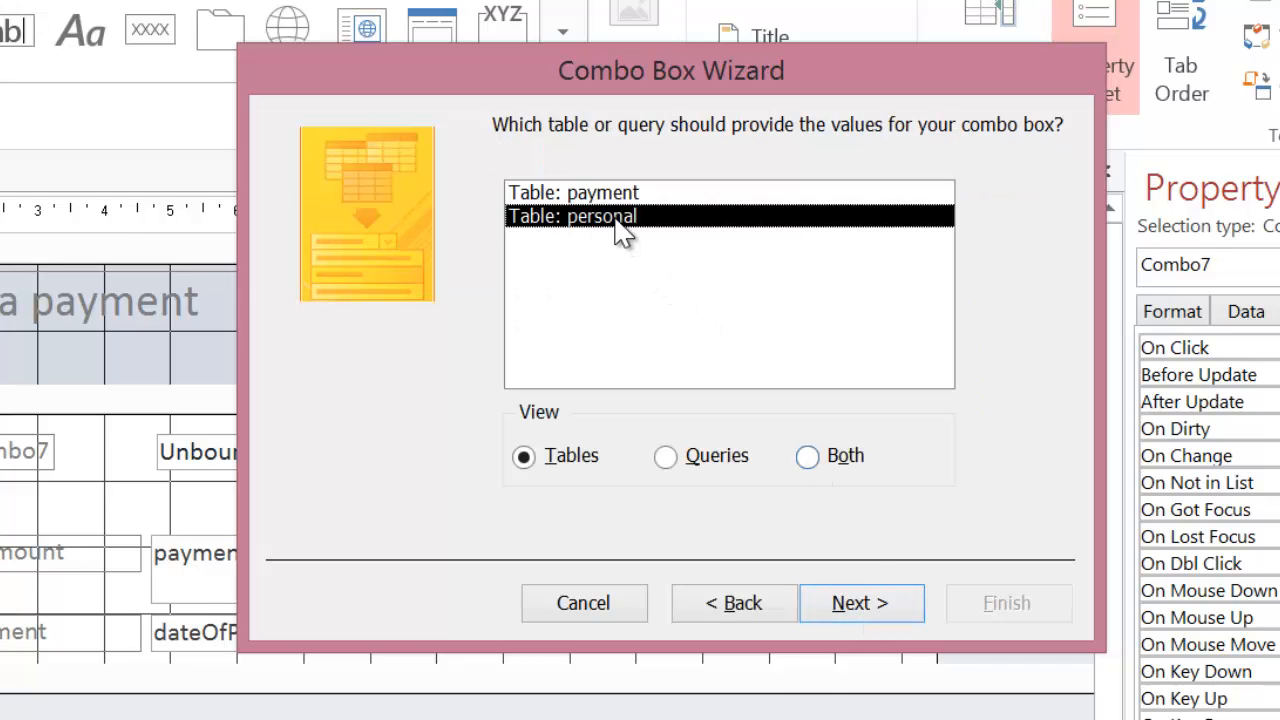
pyautogui.click(873, 614)
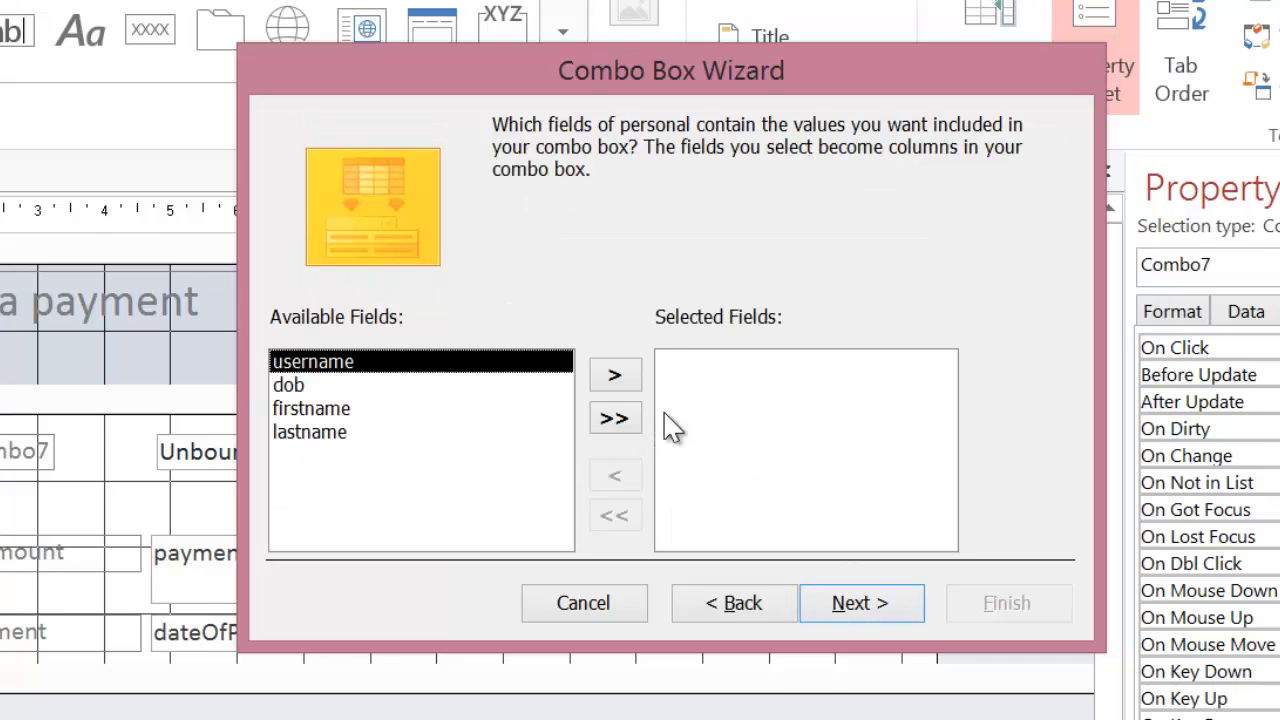
# Include the username, firstname and lastname fields as the combo box's columns
pyautogui.click(620, 384)
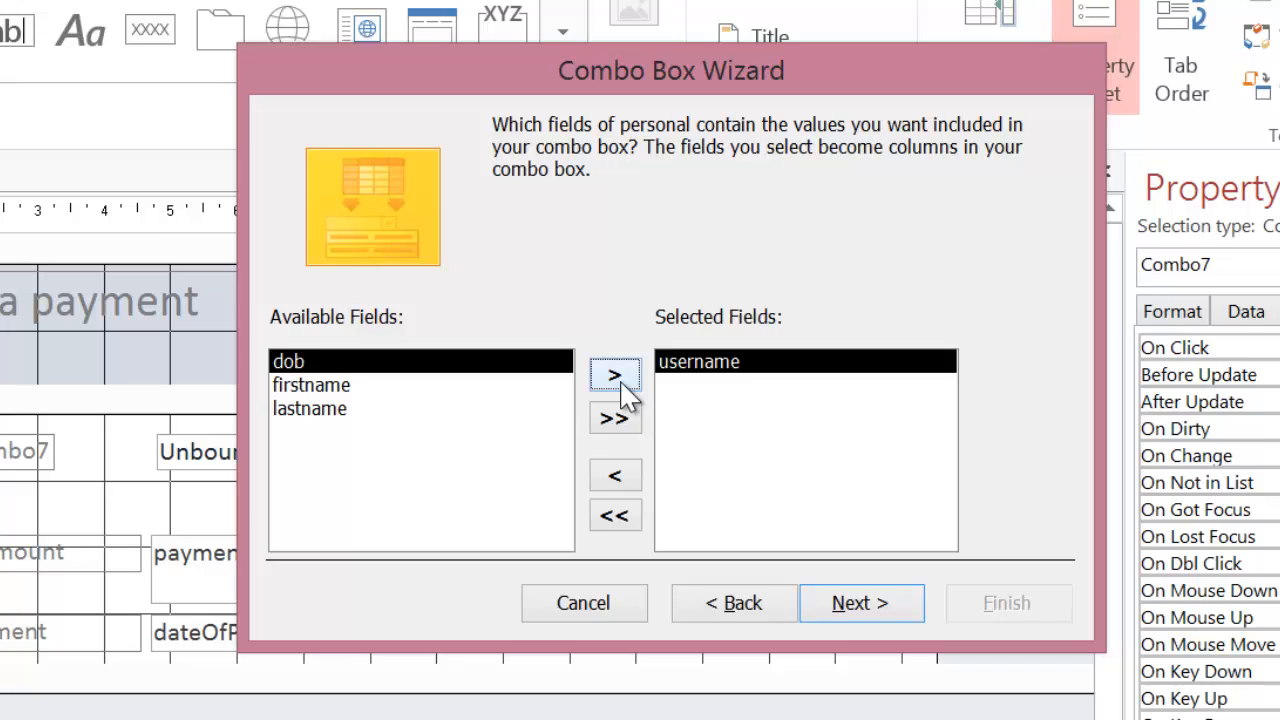
pyautogui.click(420, 385)
pyautogui.click(614, 374)
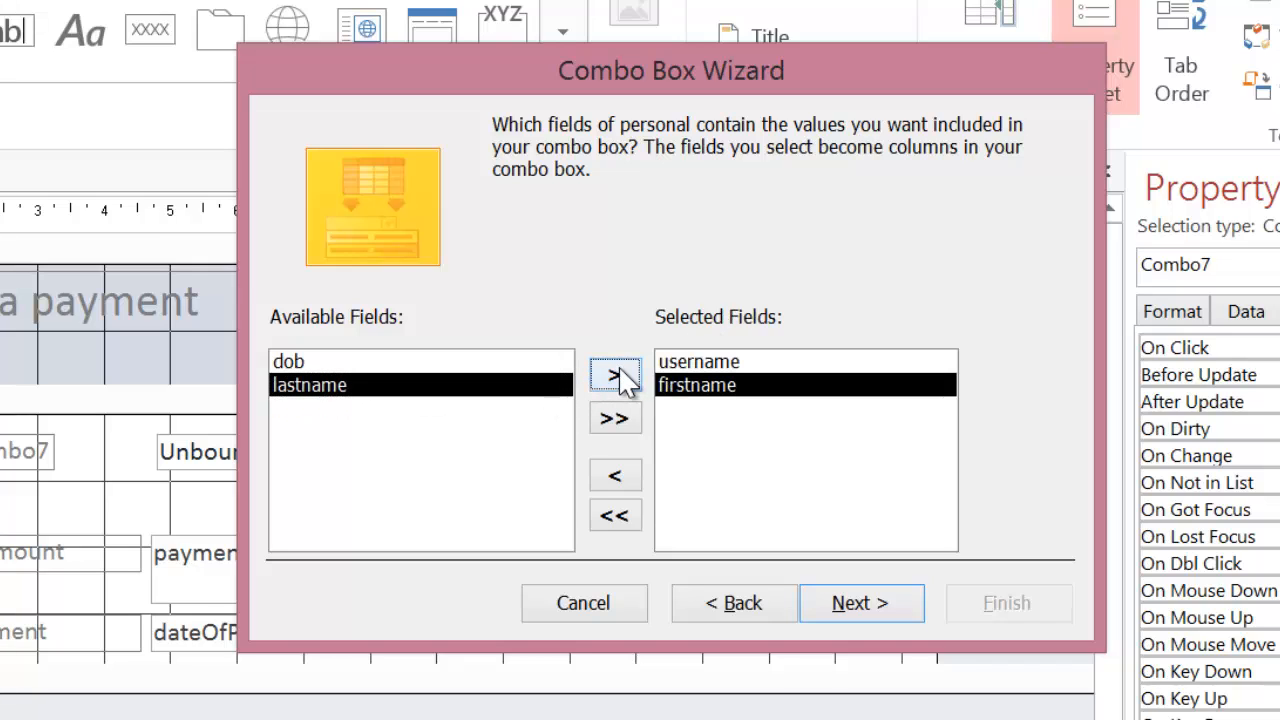
pyautogui.click(615, 376)
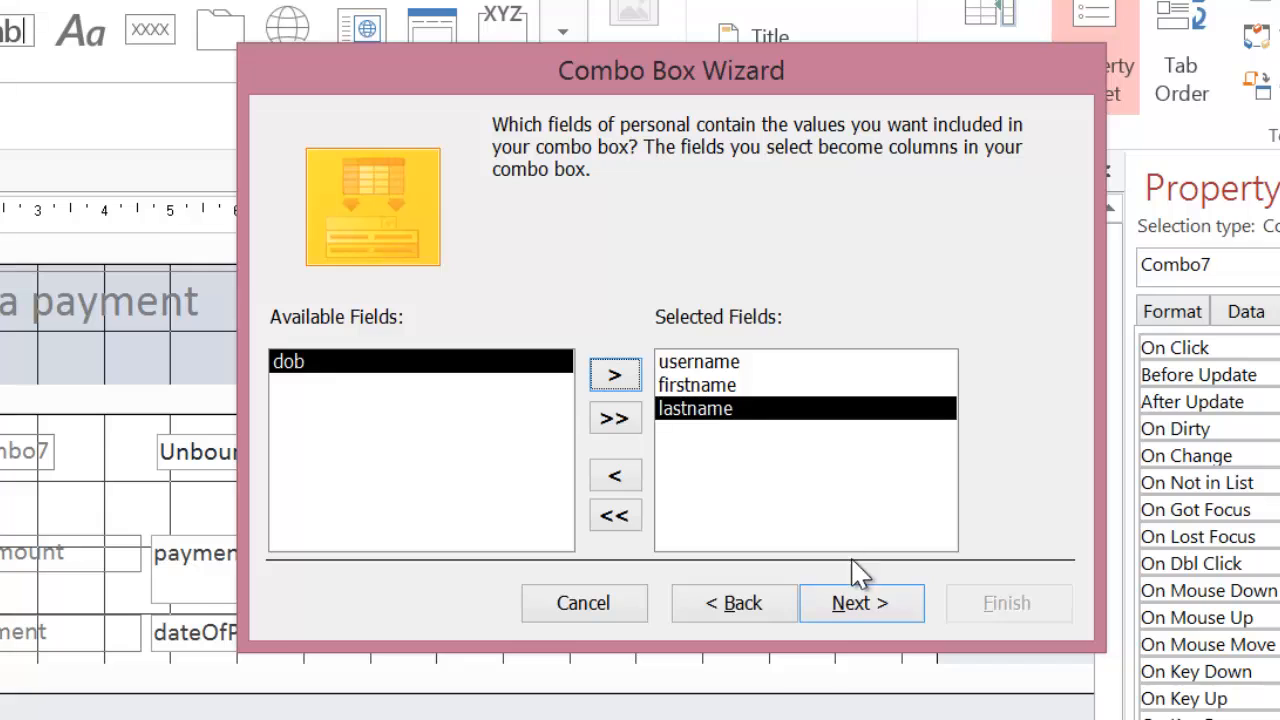
pyautogui.click(858, 608)
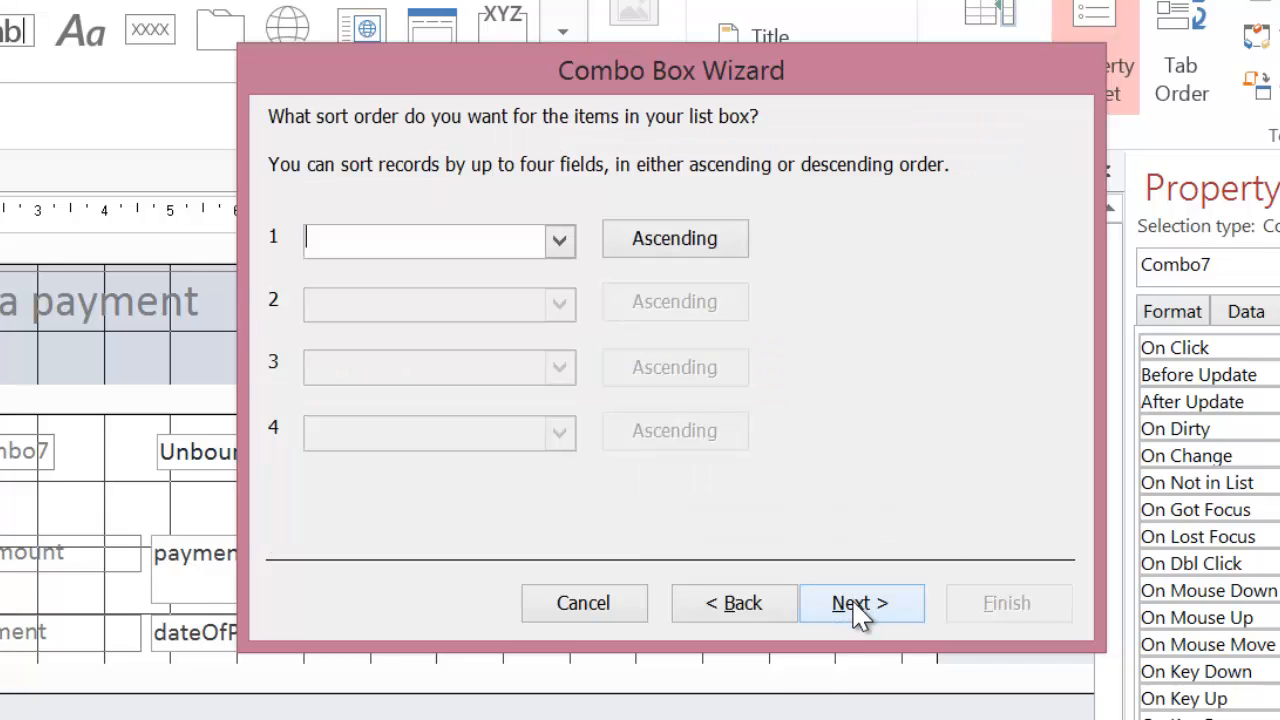
# Sort the combo box's items by lastname in ascending order
pyautogui.click(560, 243)
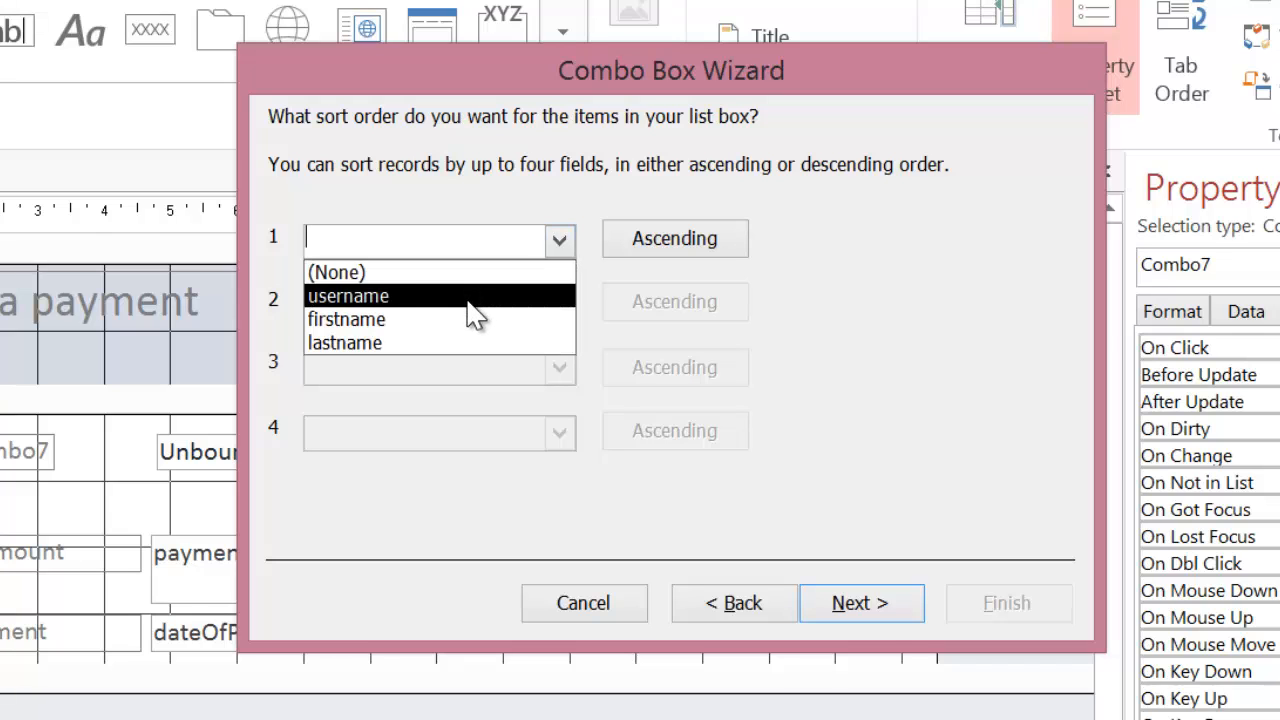
pyautogui.click(434, 343)
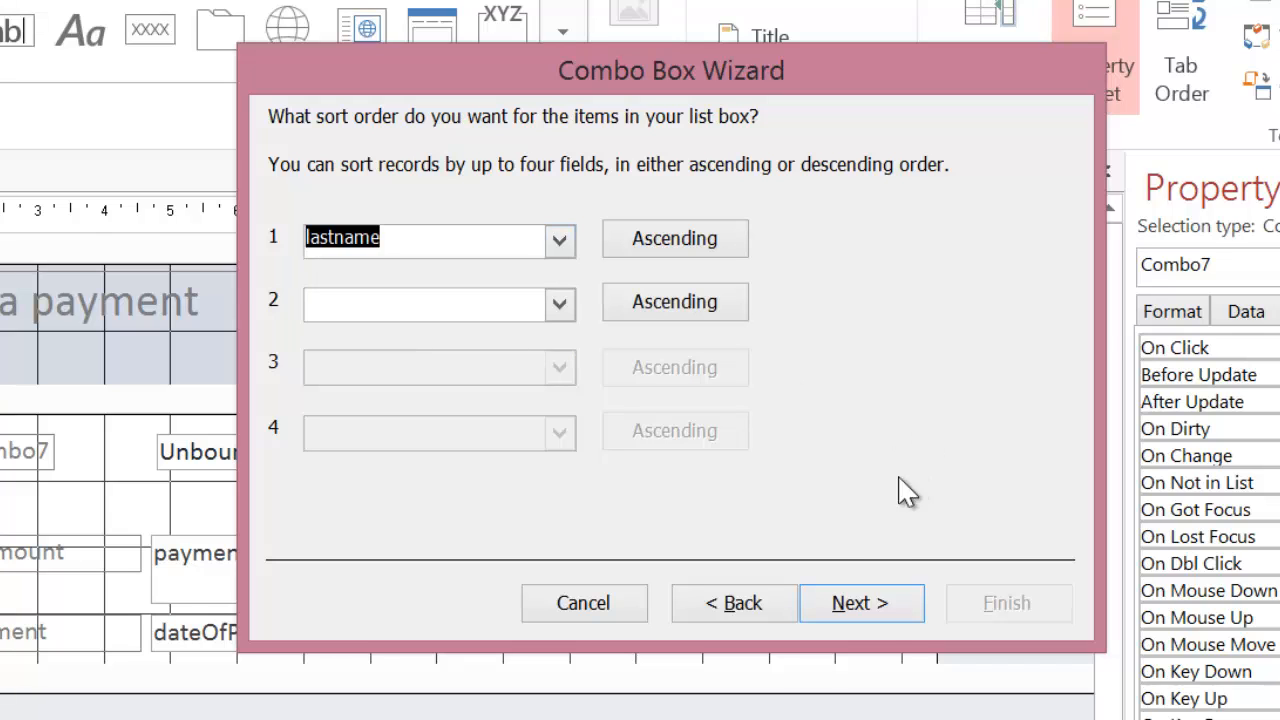
pyautogui.click(858, 605)
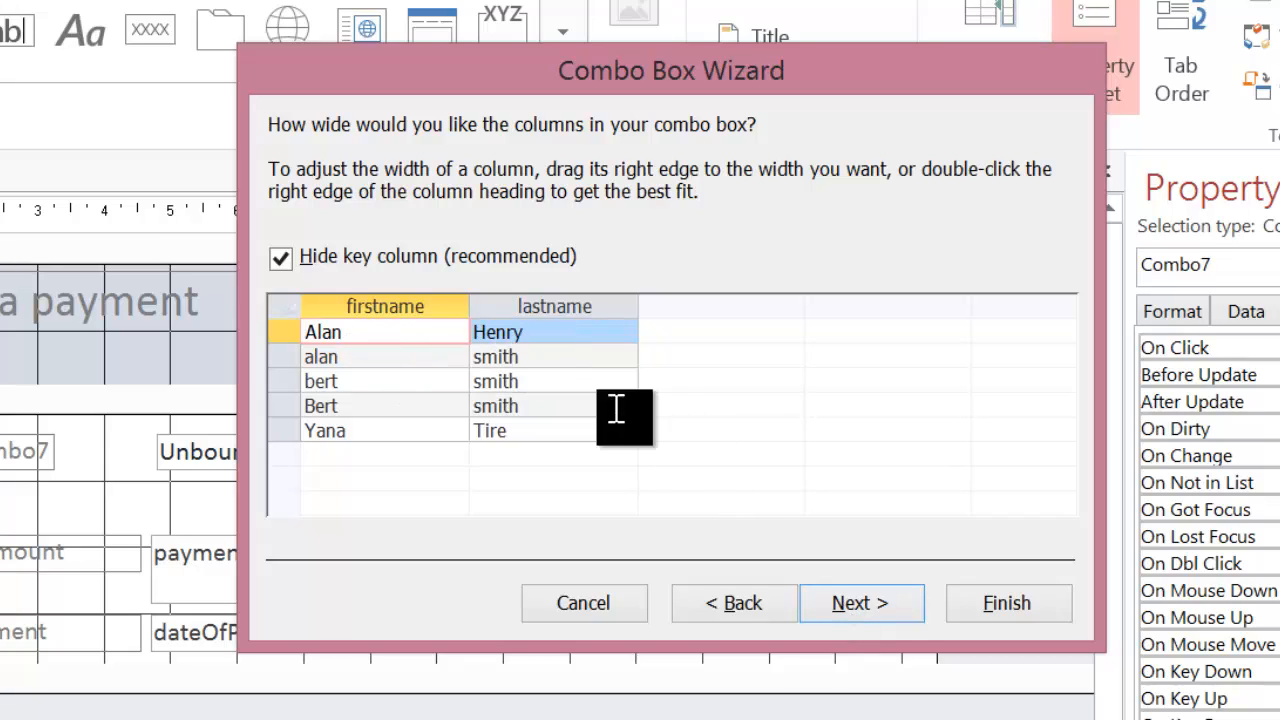
# Compare the columns with and without the key column, keep it hidden, and finish the Combo Box Wizard
pyautogui.click(281, 259)
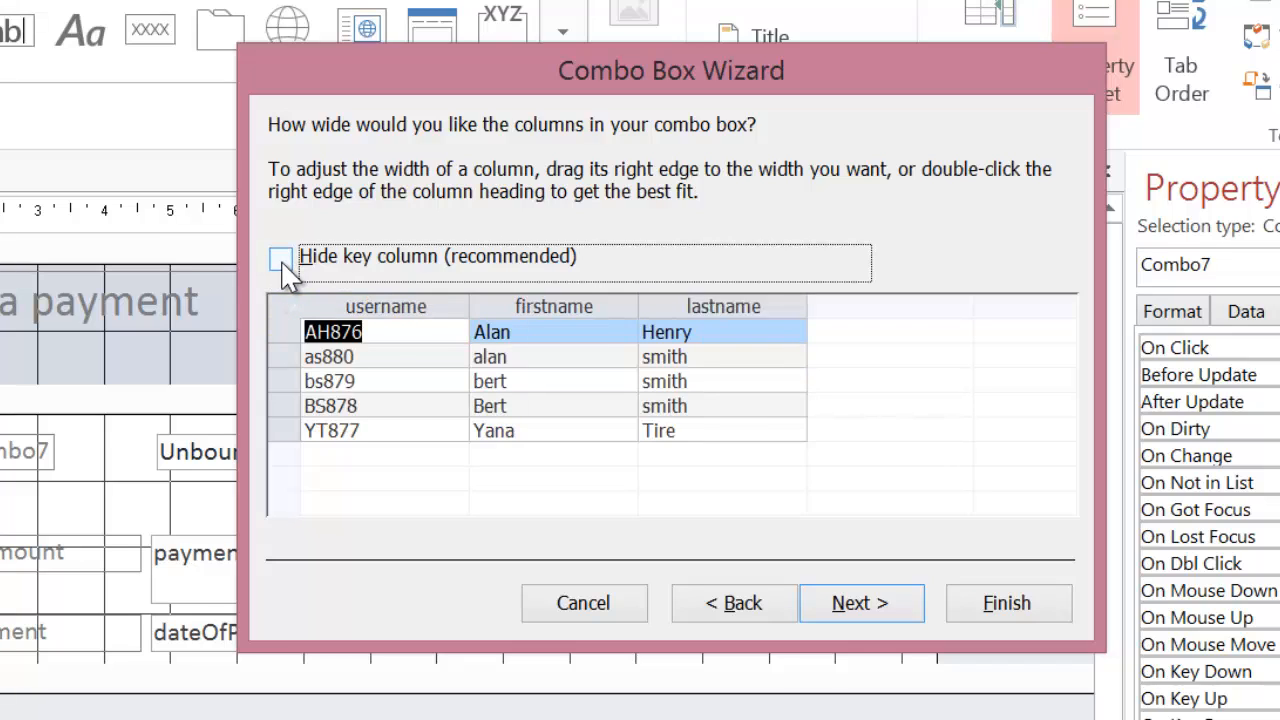
pyautogui.click(282, 262)
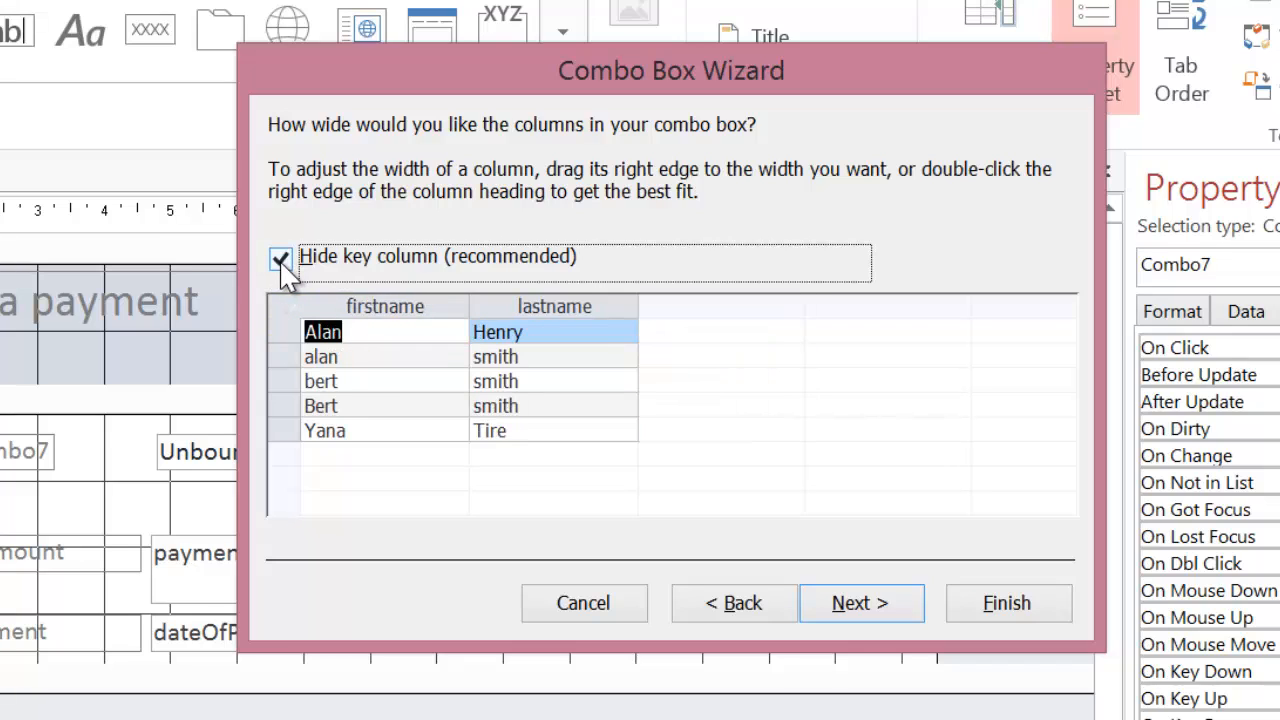
pyautogui.click(281, 260)
pyautogui.click(281, 260)
pyautogui.click(1004, 605)
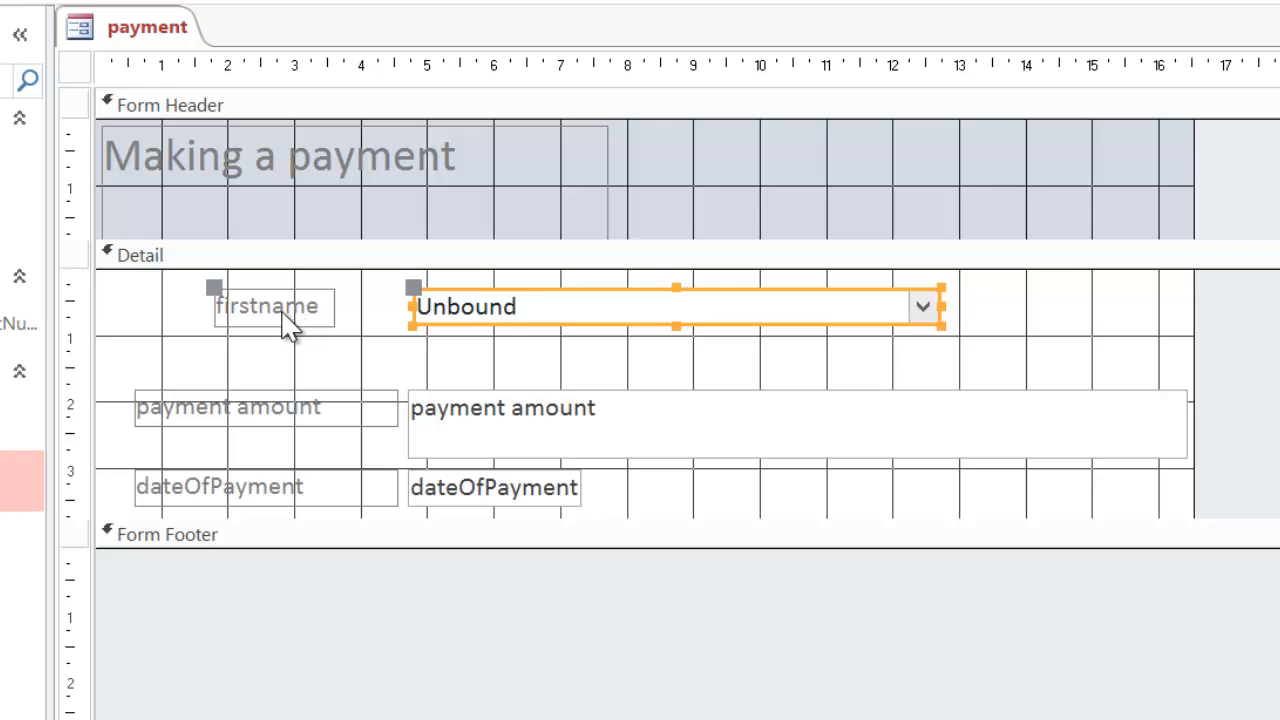
# Change the new combo box's label text to username
pyautogui.click(250, 345)
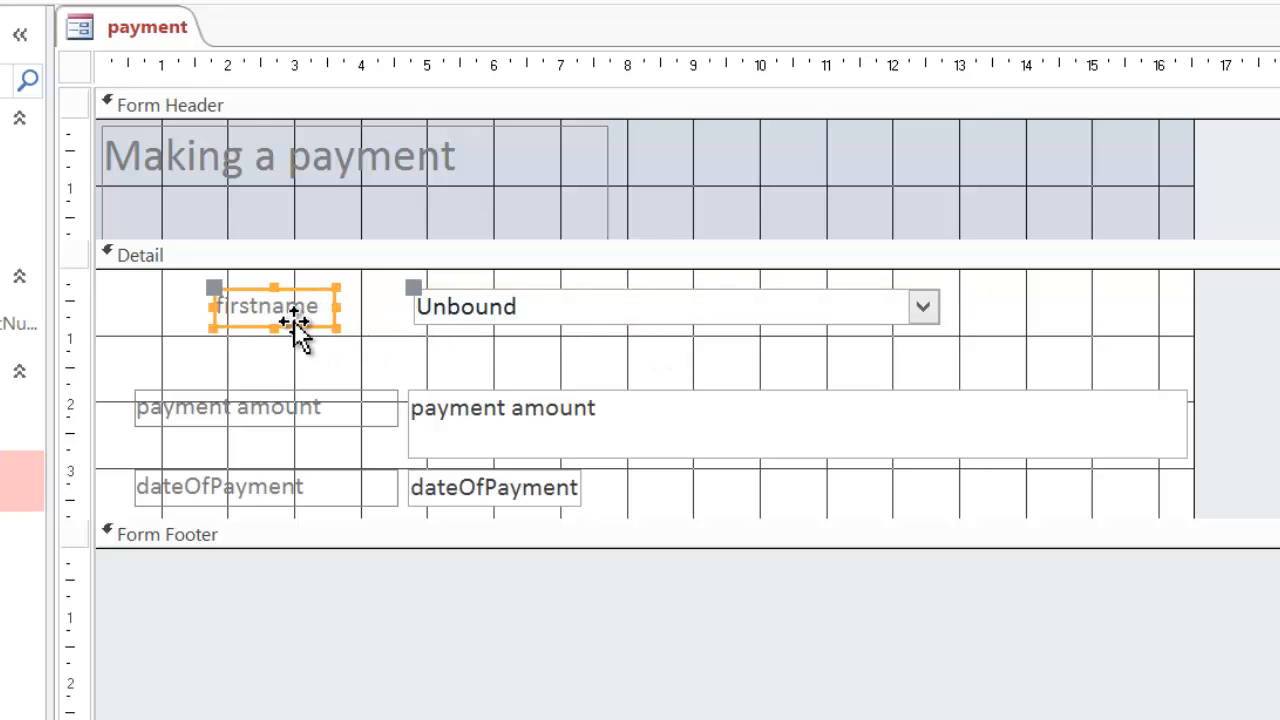
pyautogui.click(295, 323)
pyautogui.moveTo(323, 317); pyautogui.dragTo(186, 297)
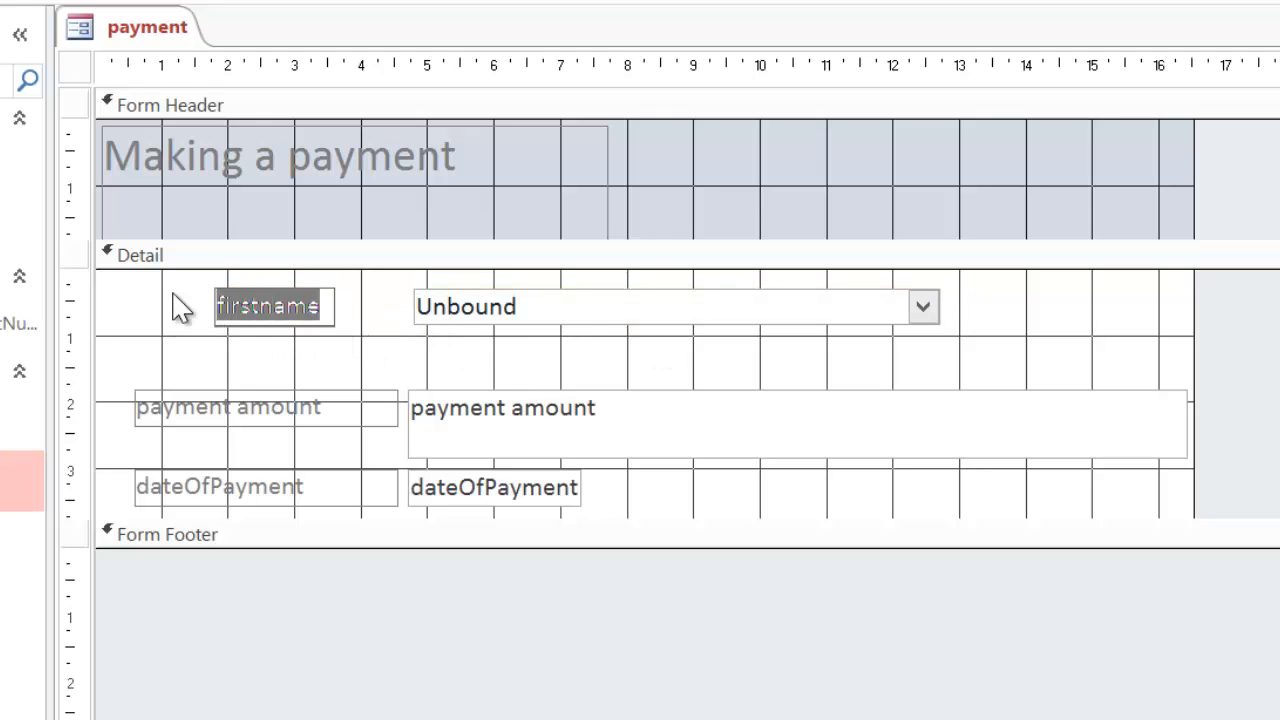
pyautogui.write('username')
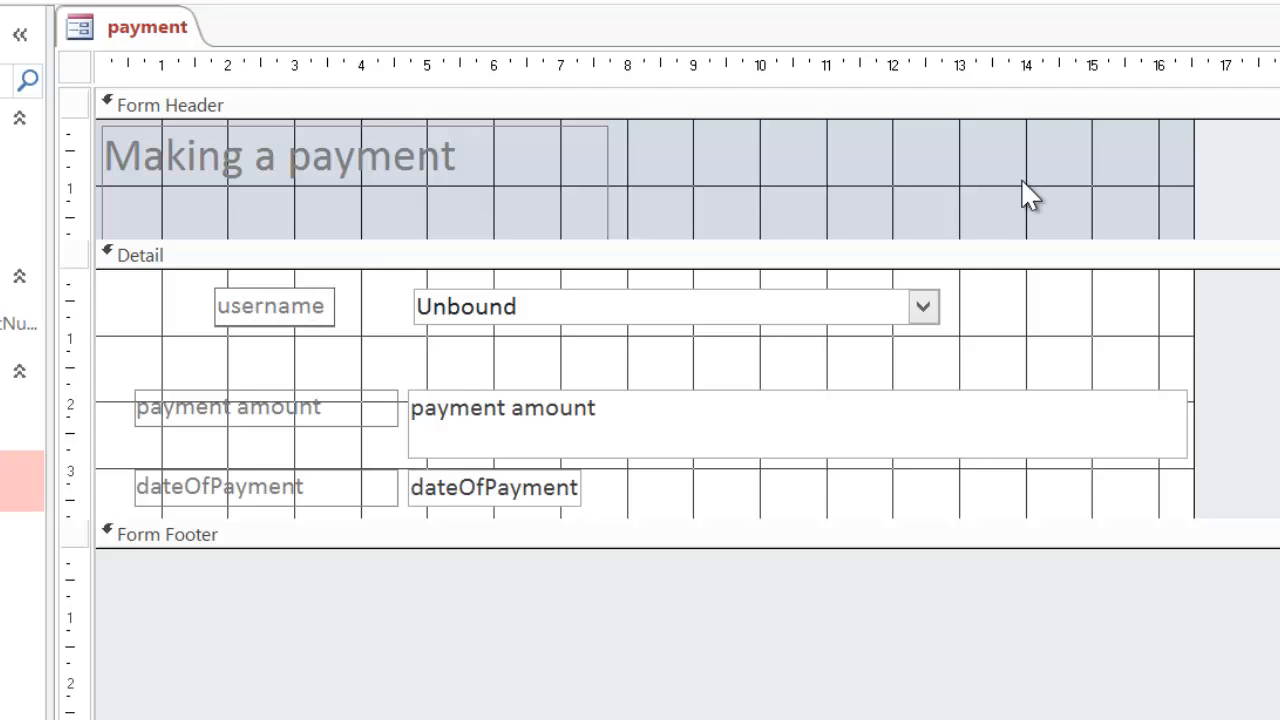
# Name the new combo box usernameSelect in its properties
pyautogui.click(915, 308)
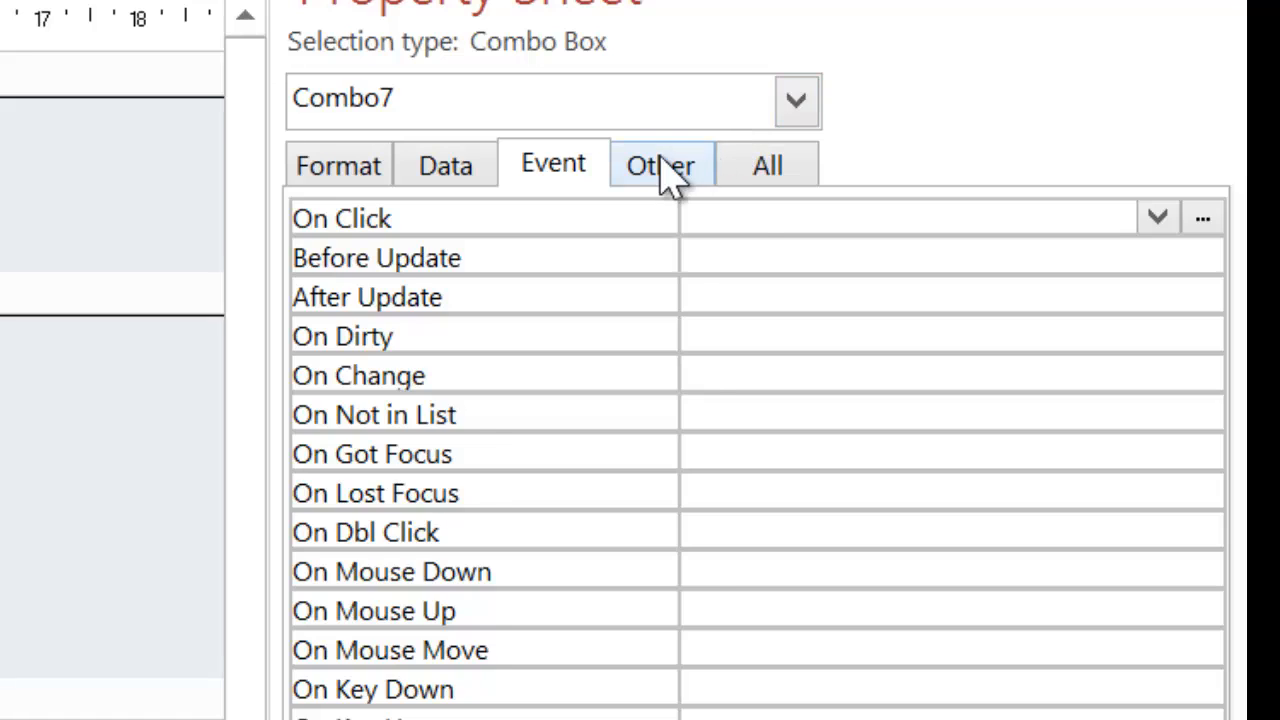
pyautogui.click(665, 175)
pyautogui.moveTo(871, 232); pyautogui.dragTo(758, 220)
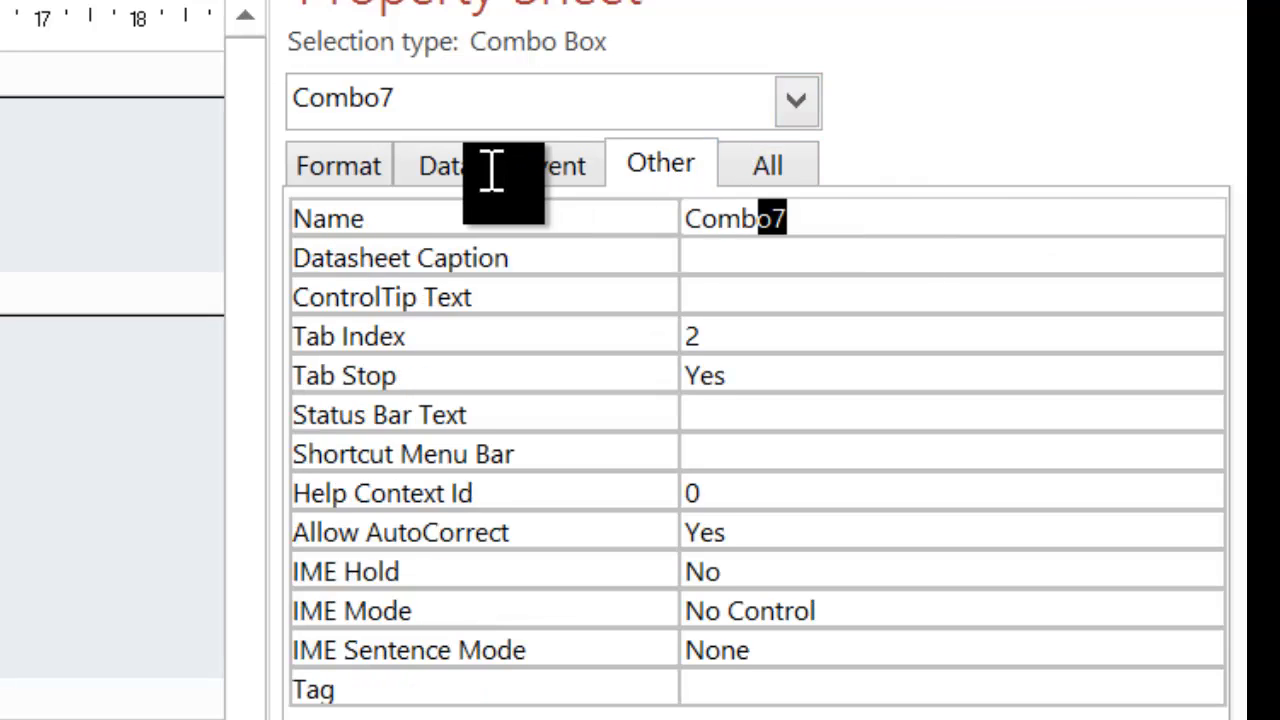
pyautogui.moveTo(491, 172); pyautogui.dragTo(490, 186)
pyautogui.write('user')
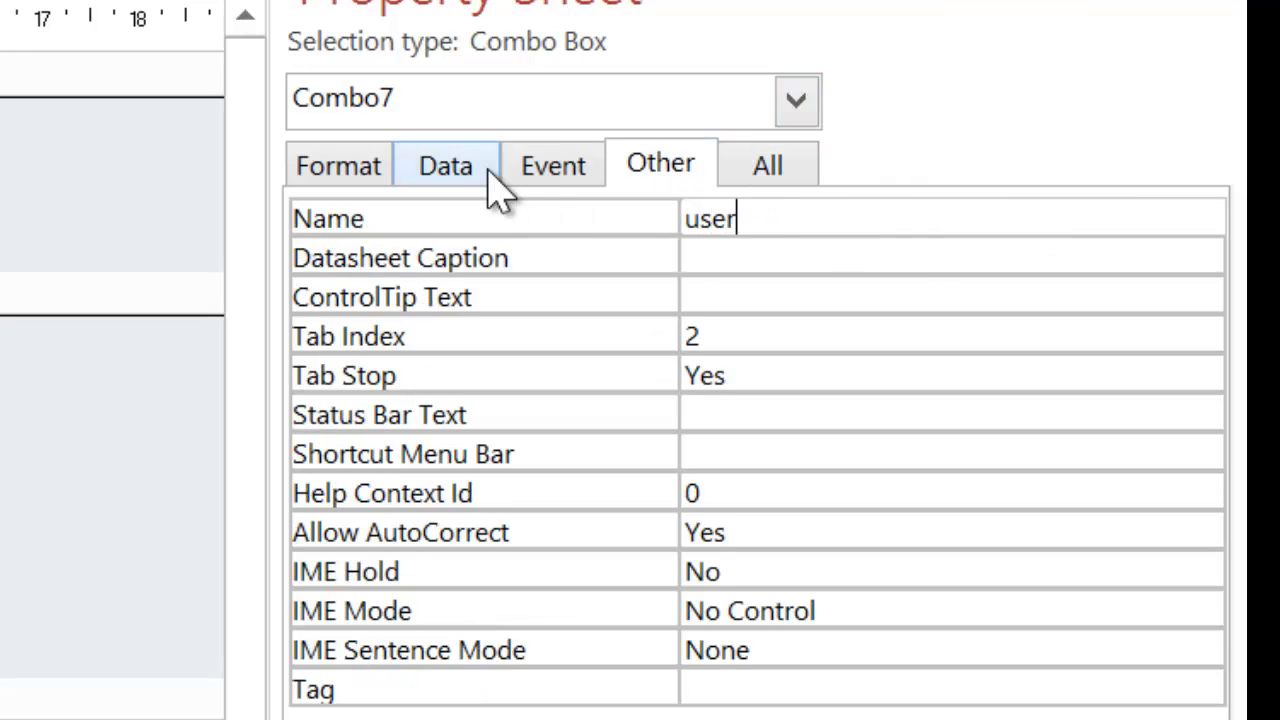
pyautogui.write('nameSelect')
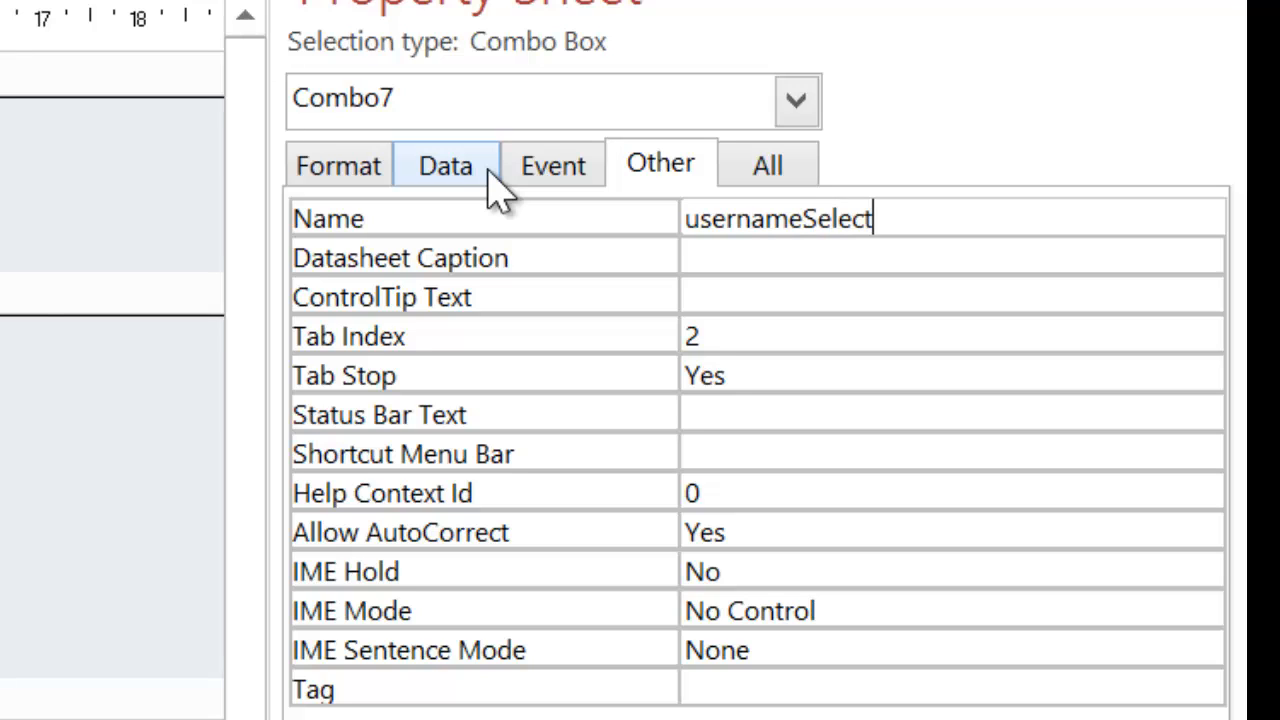
pyautogui.click(6, 375)
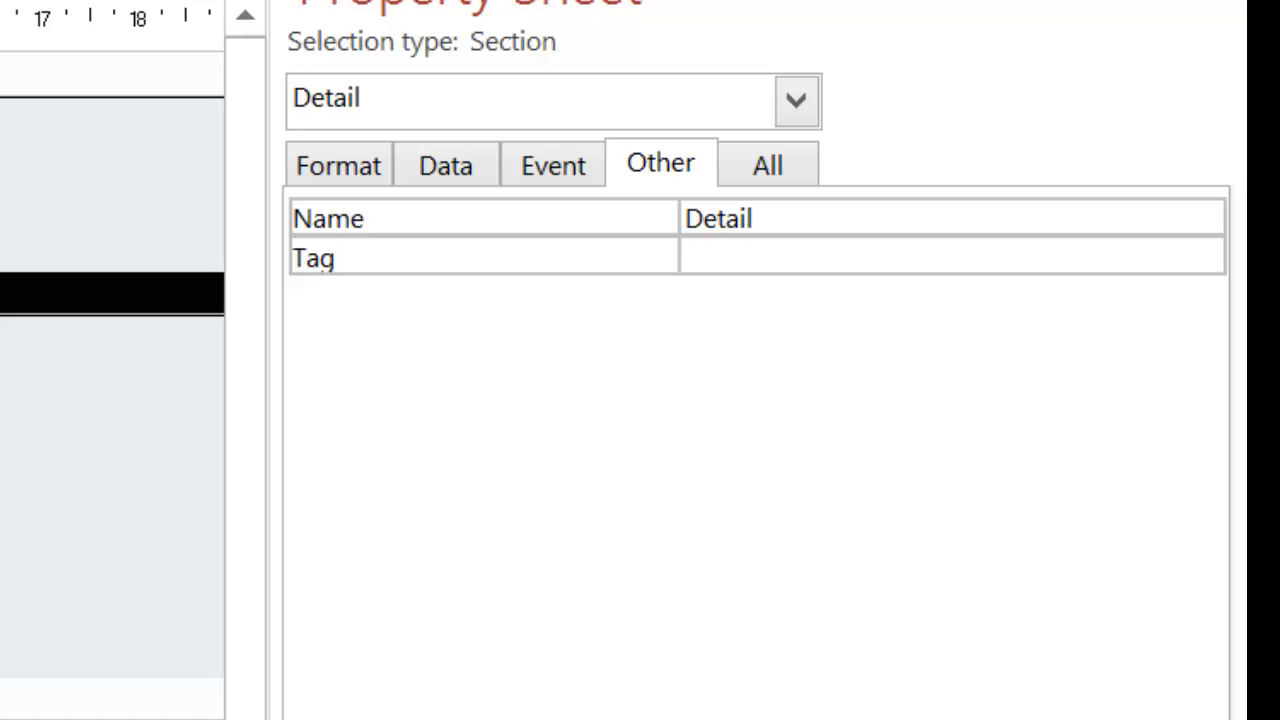
pyautogui.click(2, 400)
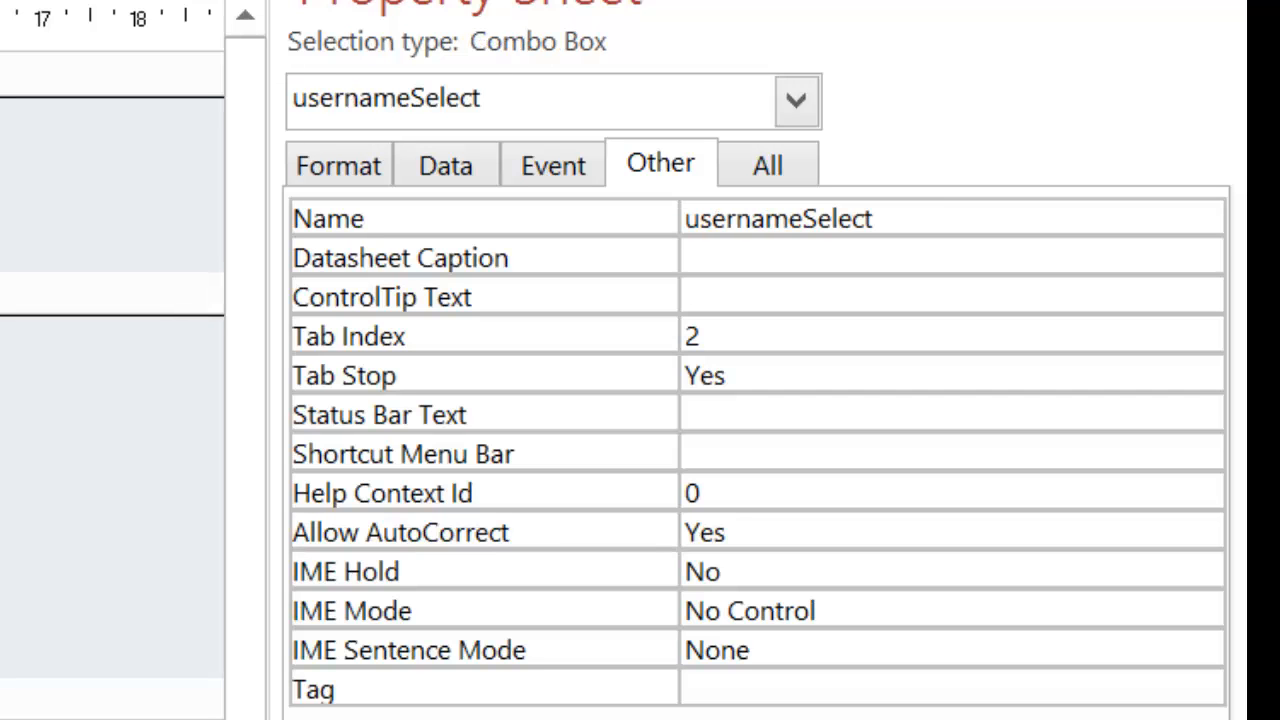
# Bind the usernameSelect combo box to the username field as its control source
pyautogui.click(474, 180)
pyautogui.click(1157, 220)
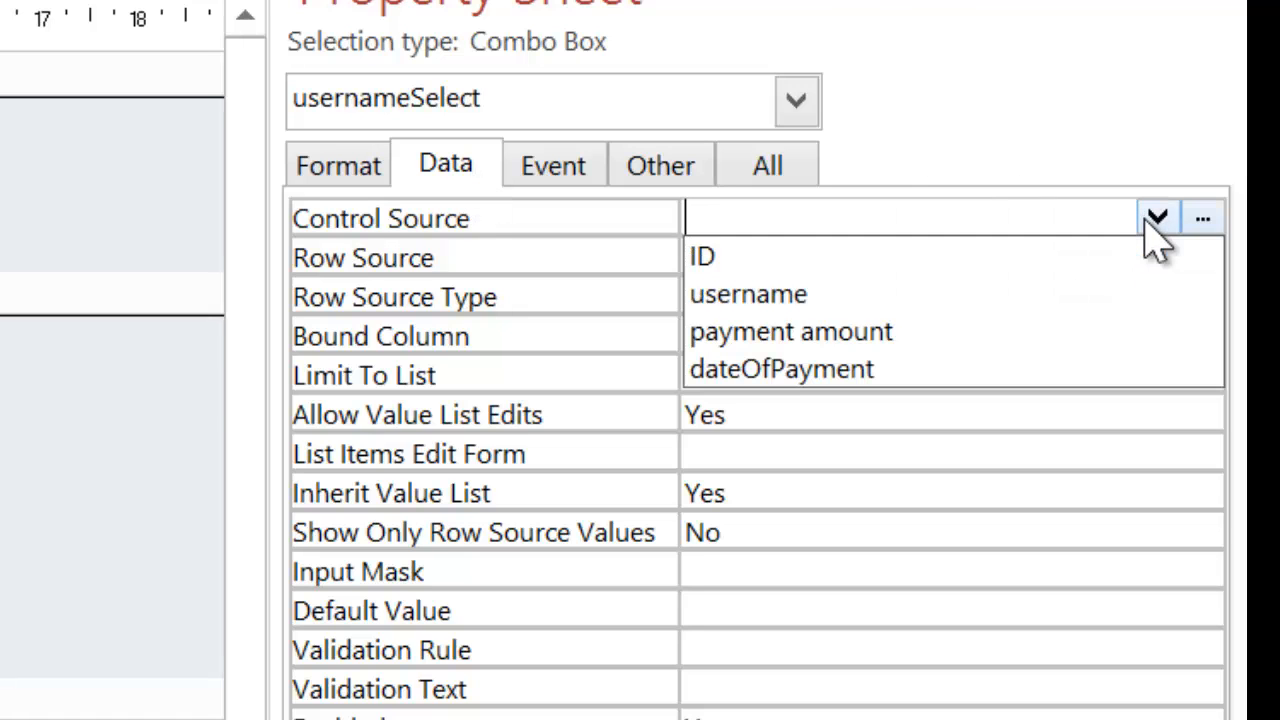
pyautogui.click(931, 297)
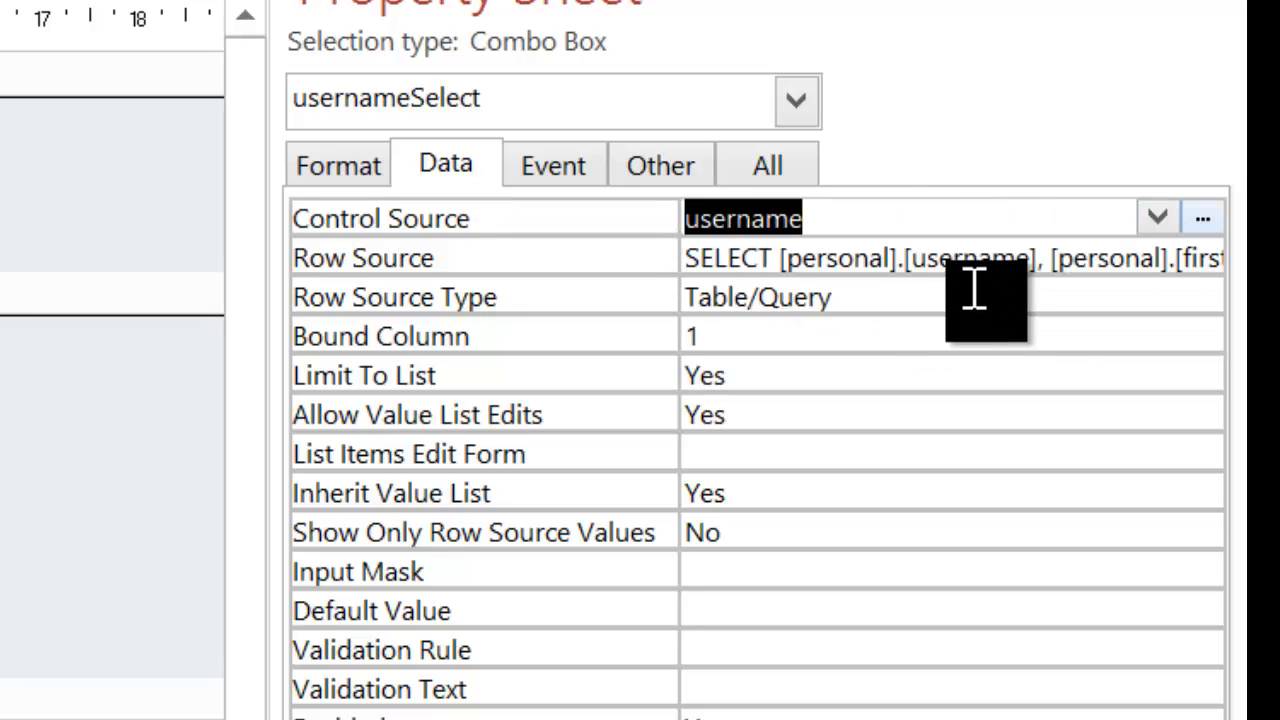
pyautogui.click(5, 325)
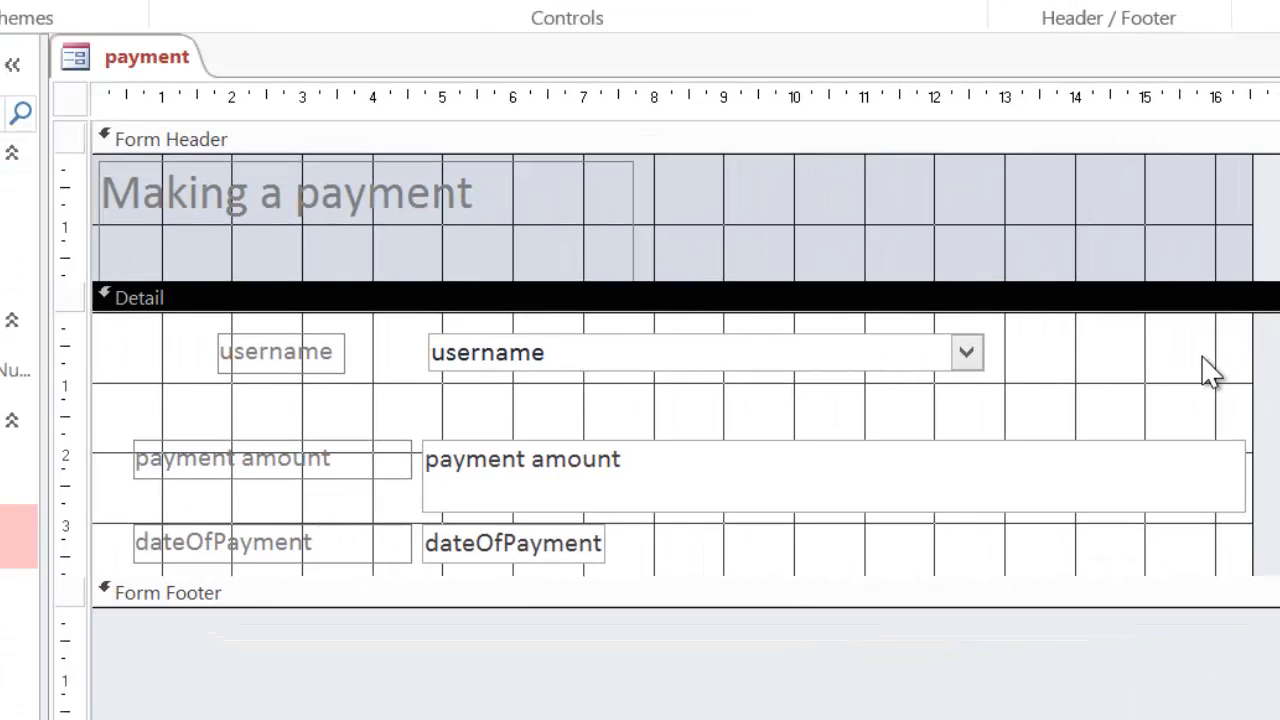
# Show the payment form in Form view and choose the second person in the username combo box
pyautogui.click(2, 2)
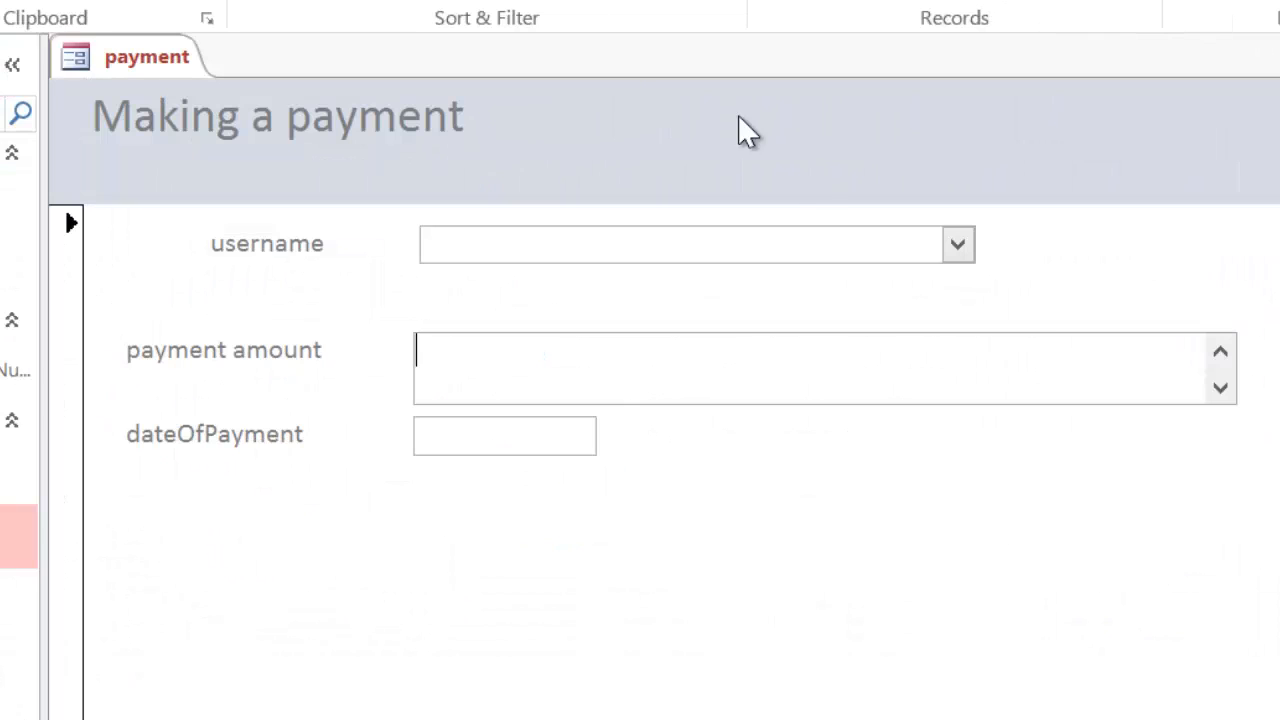
pyautogui.click(958, 250)
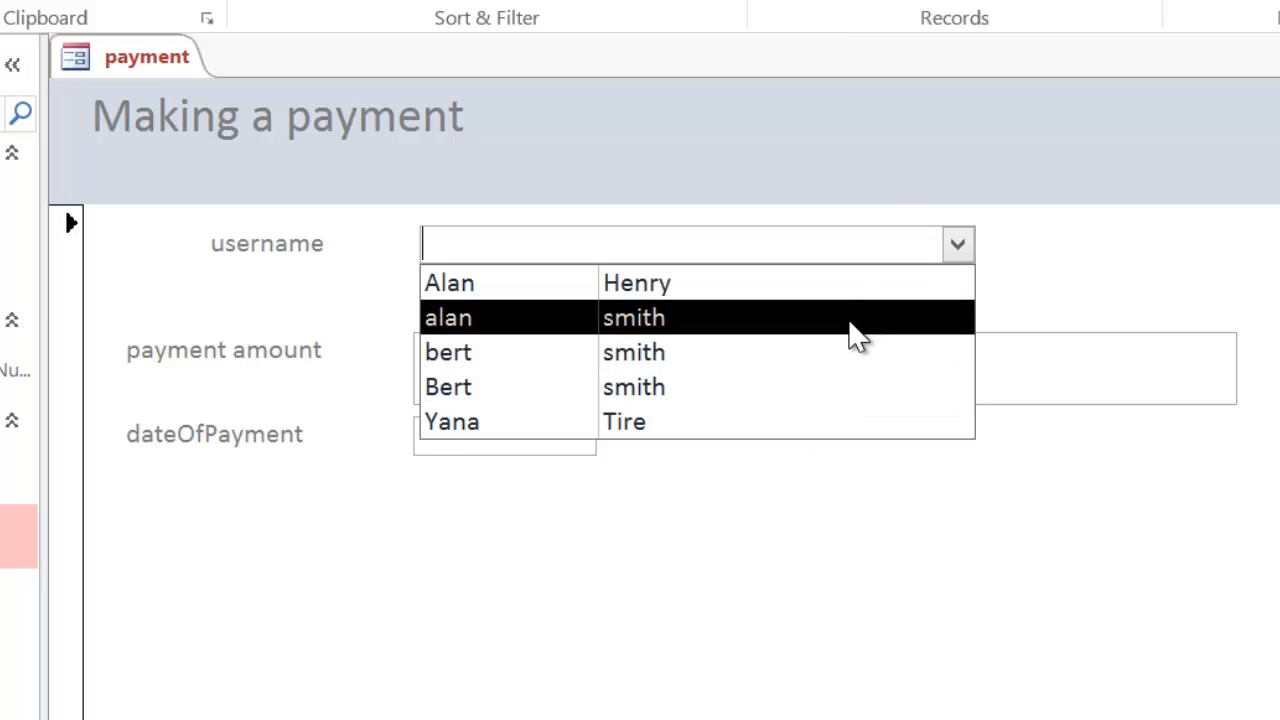
pyautogui.click(858, 338)
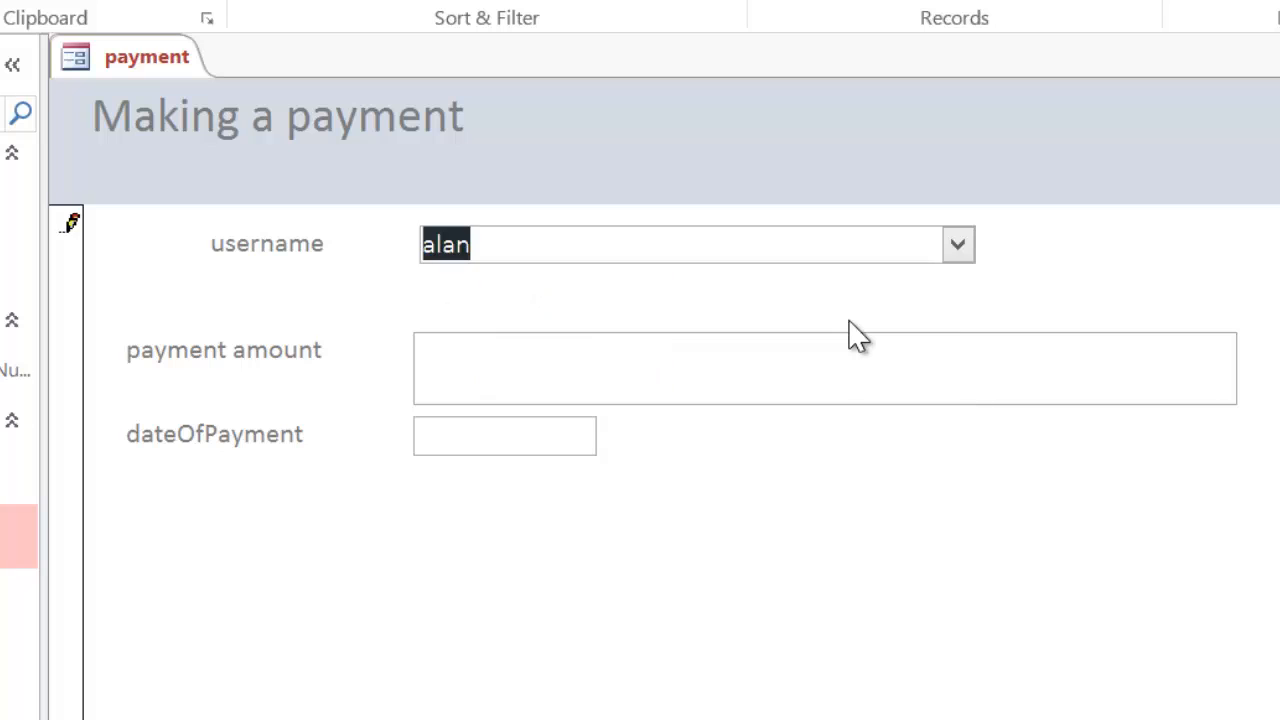
# Enter a payment amount of 10 and set the payment date to 28/02/2014
pyautogui.click(794, 360)
pyautogui.write('10')
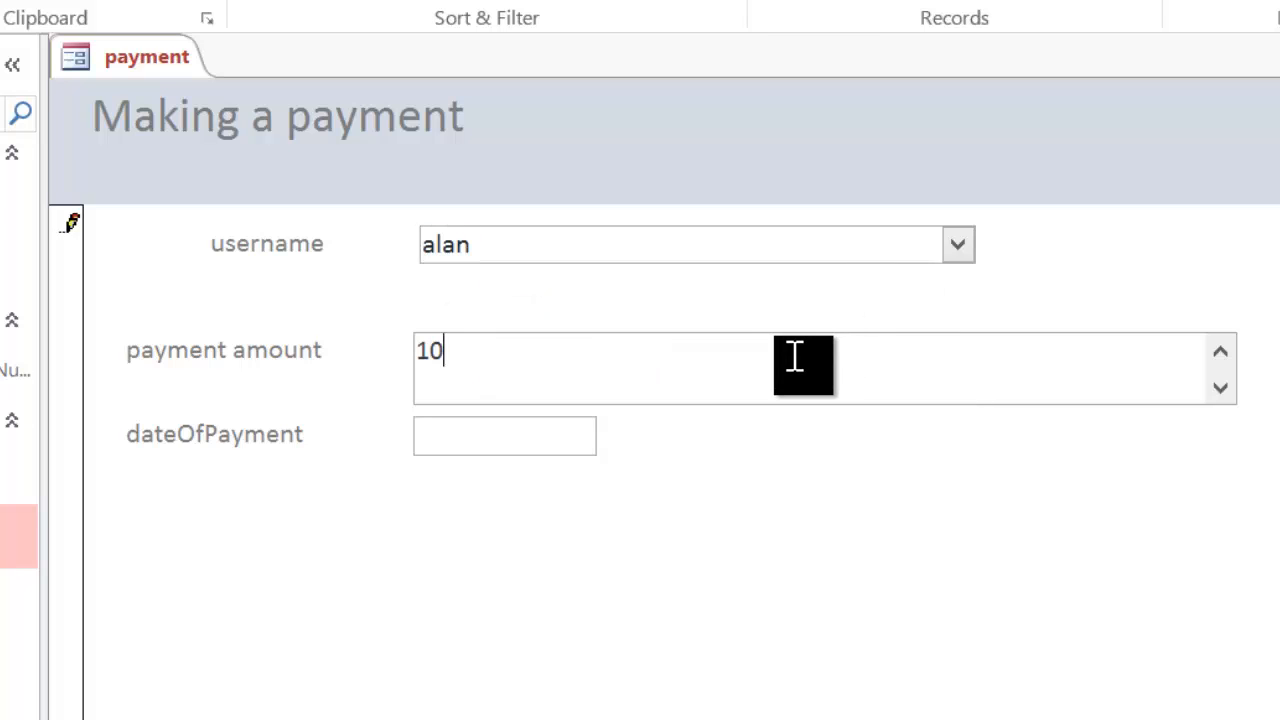
pyautogui.click(565, 440)
pyautogui.click(612, 431)
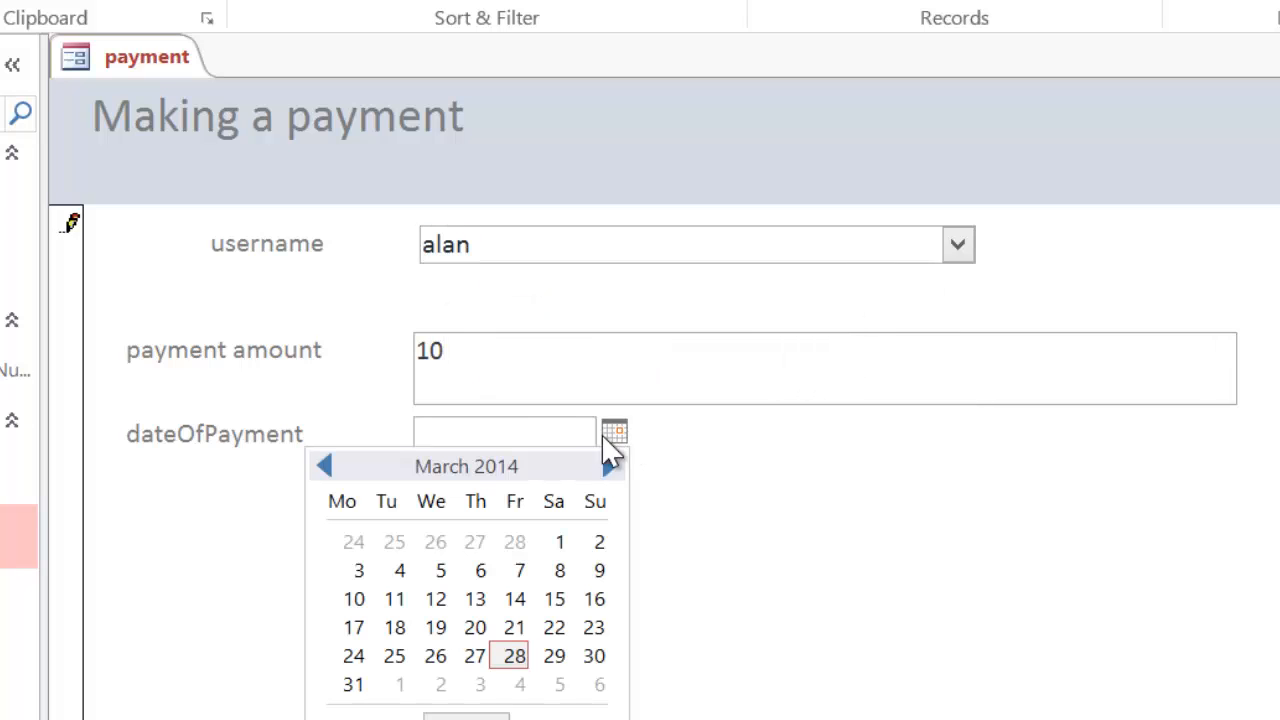
pyautogui.click(524, 547)
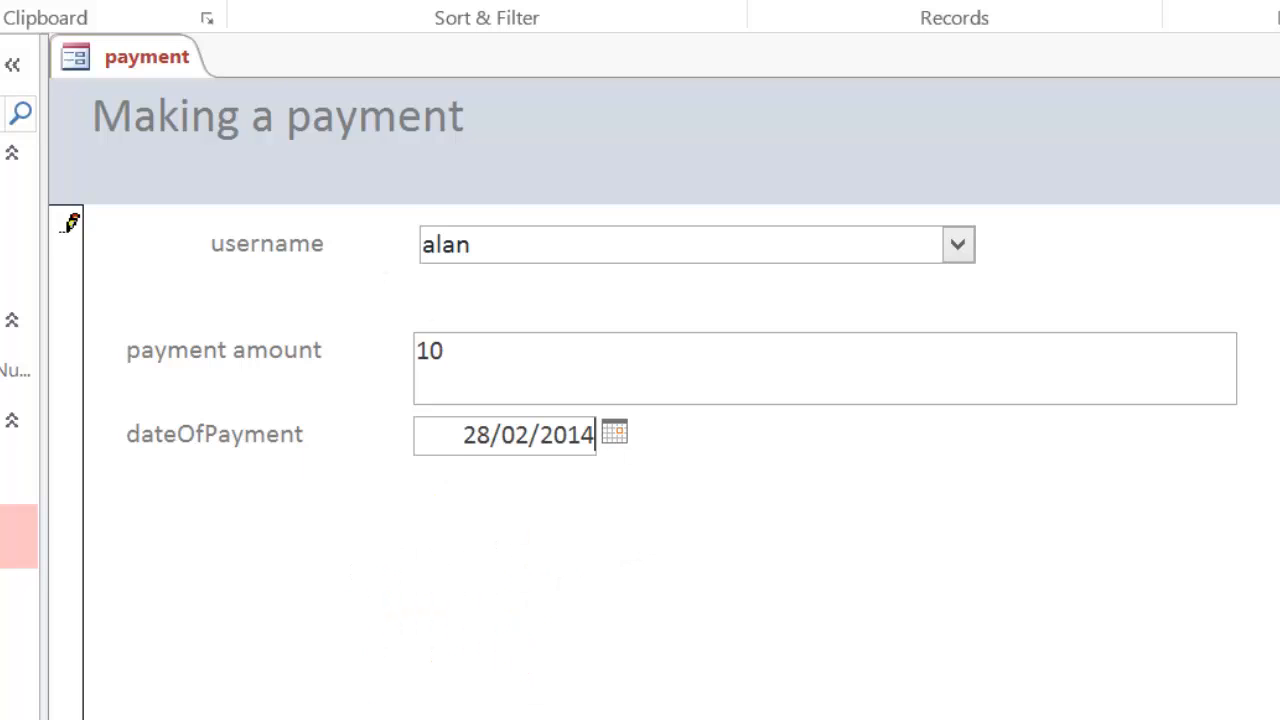
# Save the payment record and compare its stored username in the payment table with the form's entry
pyautogui.hotkey('ctrl', 's')
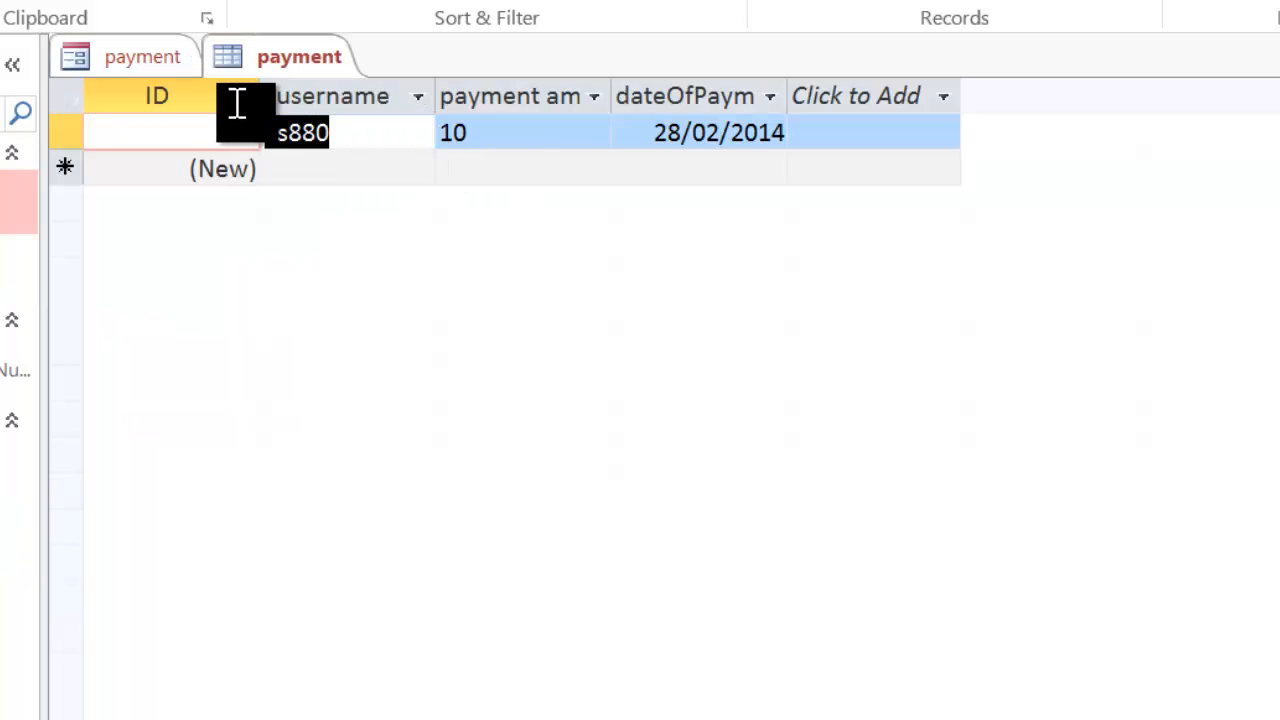
pyautogui.click(162, 70)
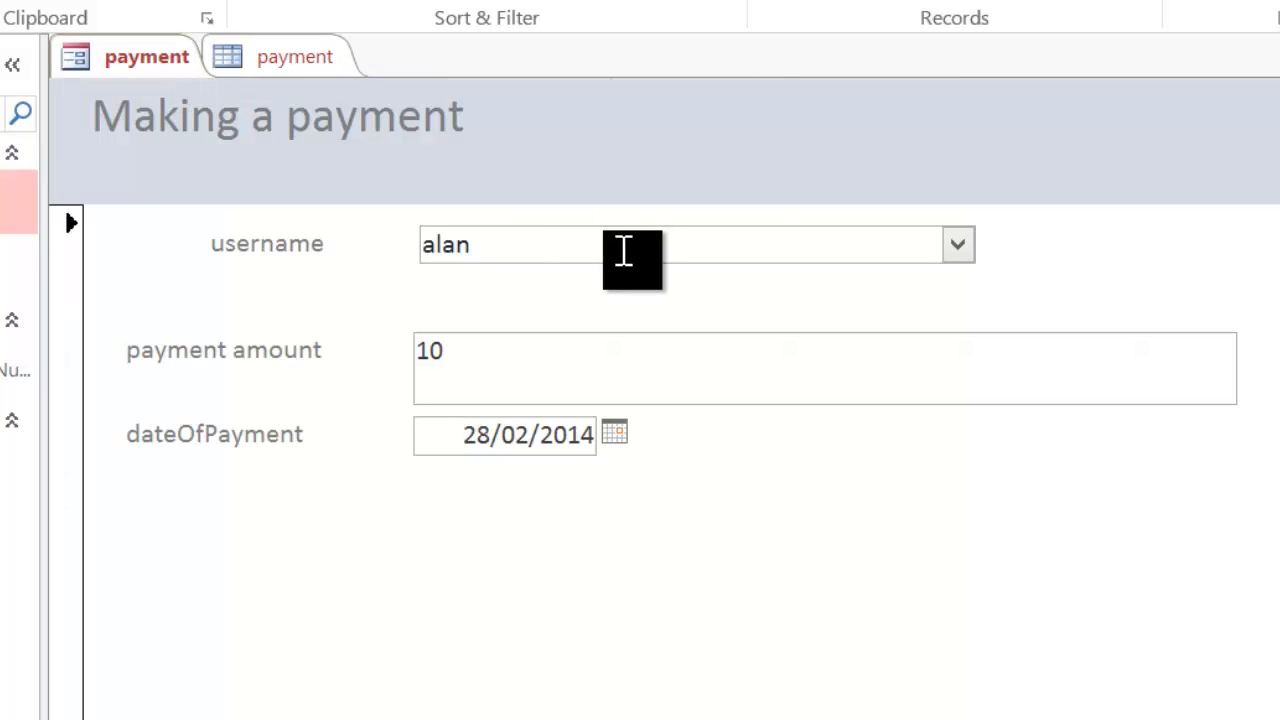